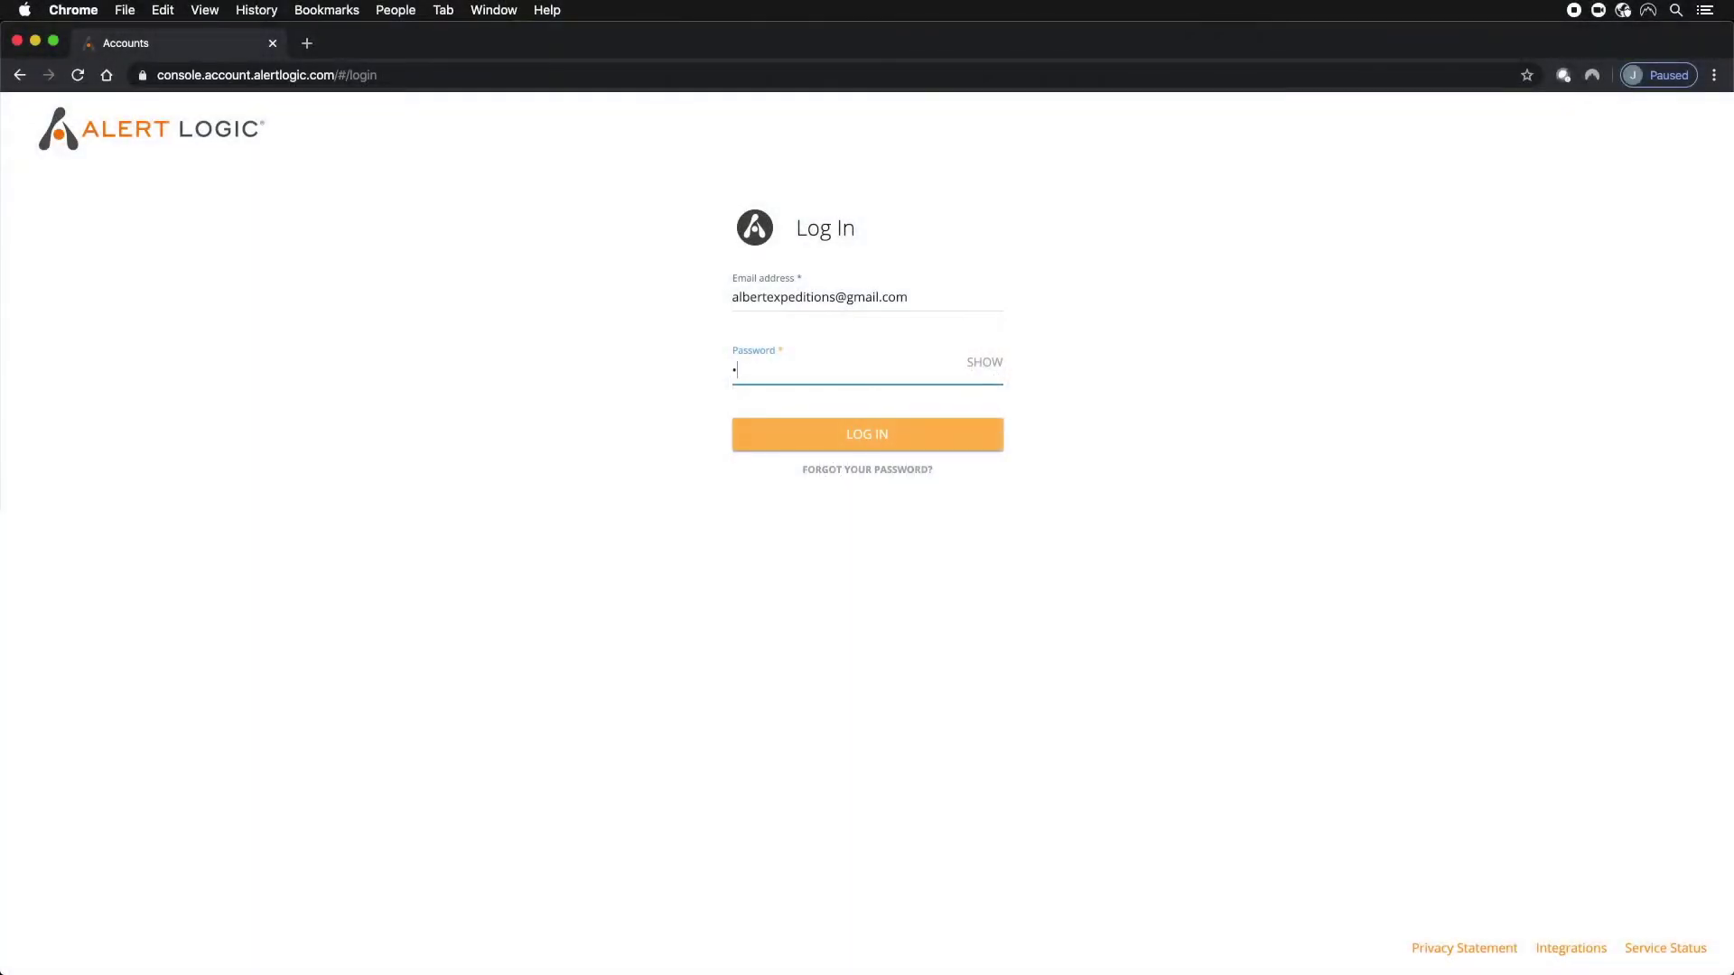
Step: Log in to the Alert Logic console with the account password
type("••••••••••••••••••")
key("Return")
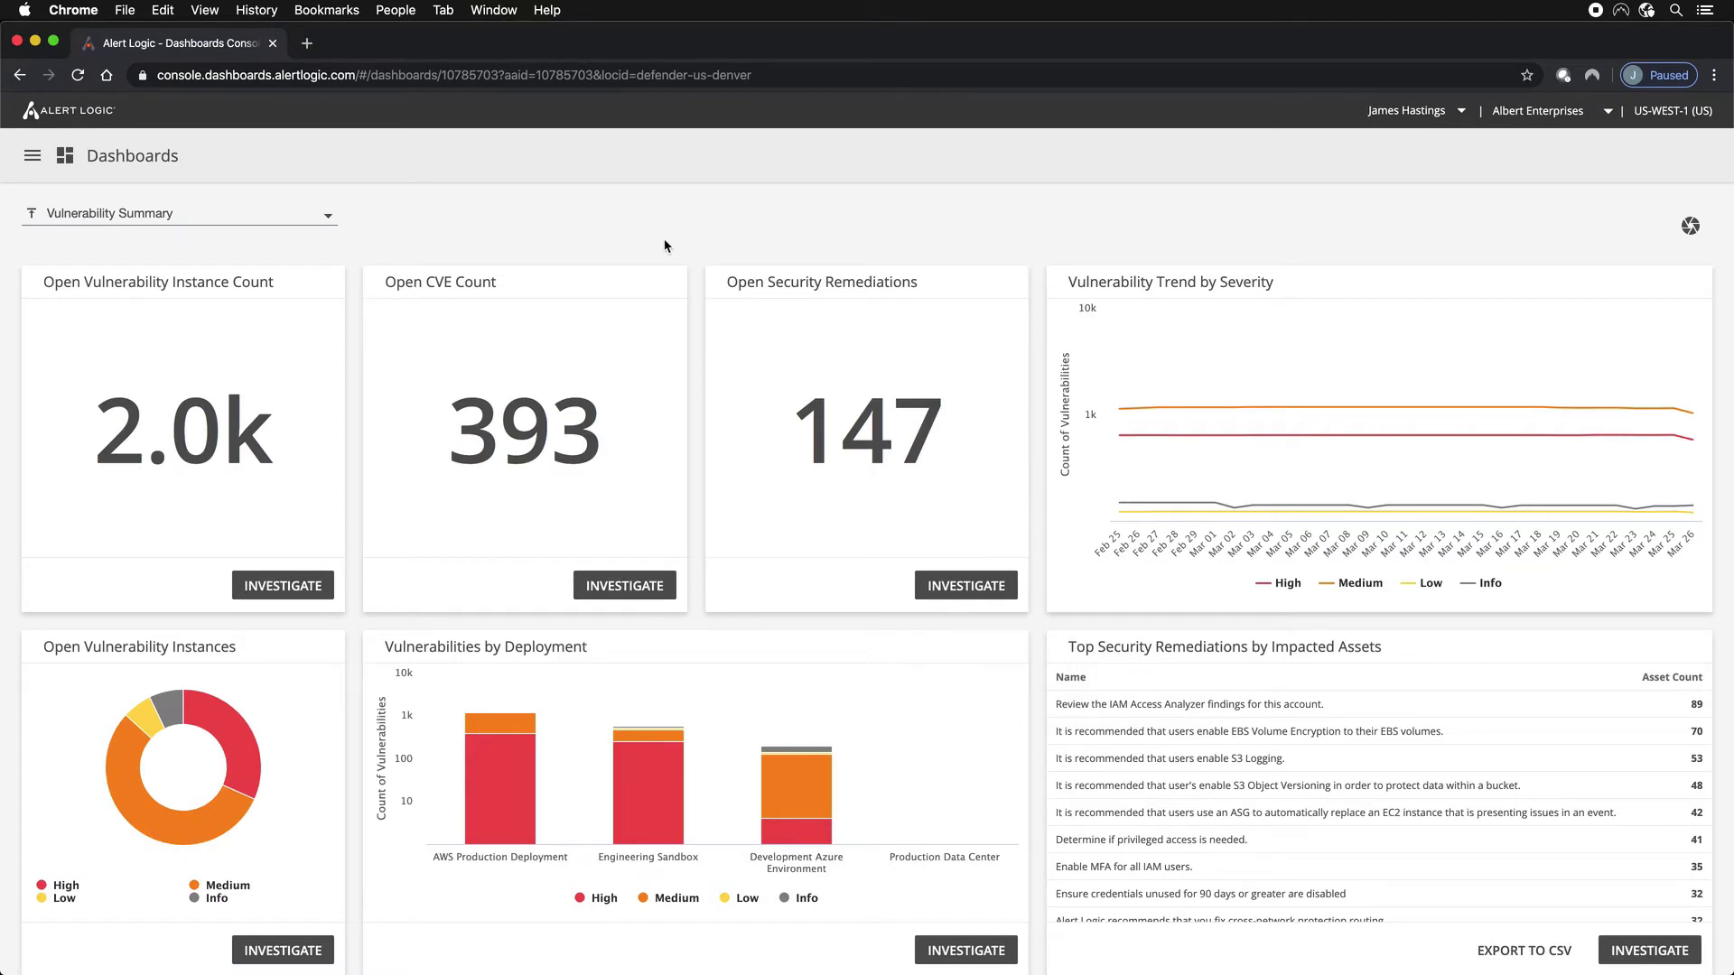
Step: Add a new Amazon Web Services deployment from Configure > Deployments
left_click(33, 161)
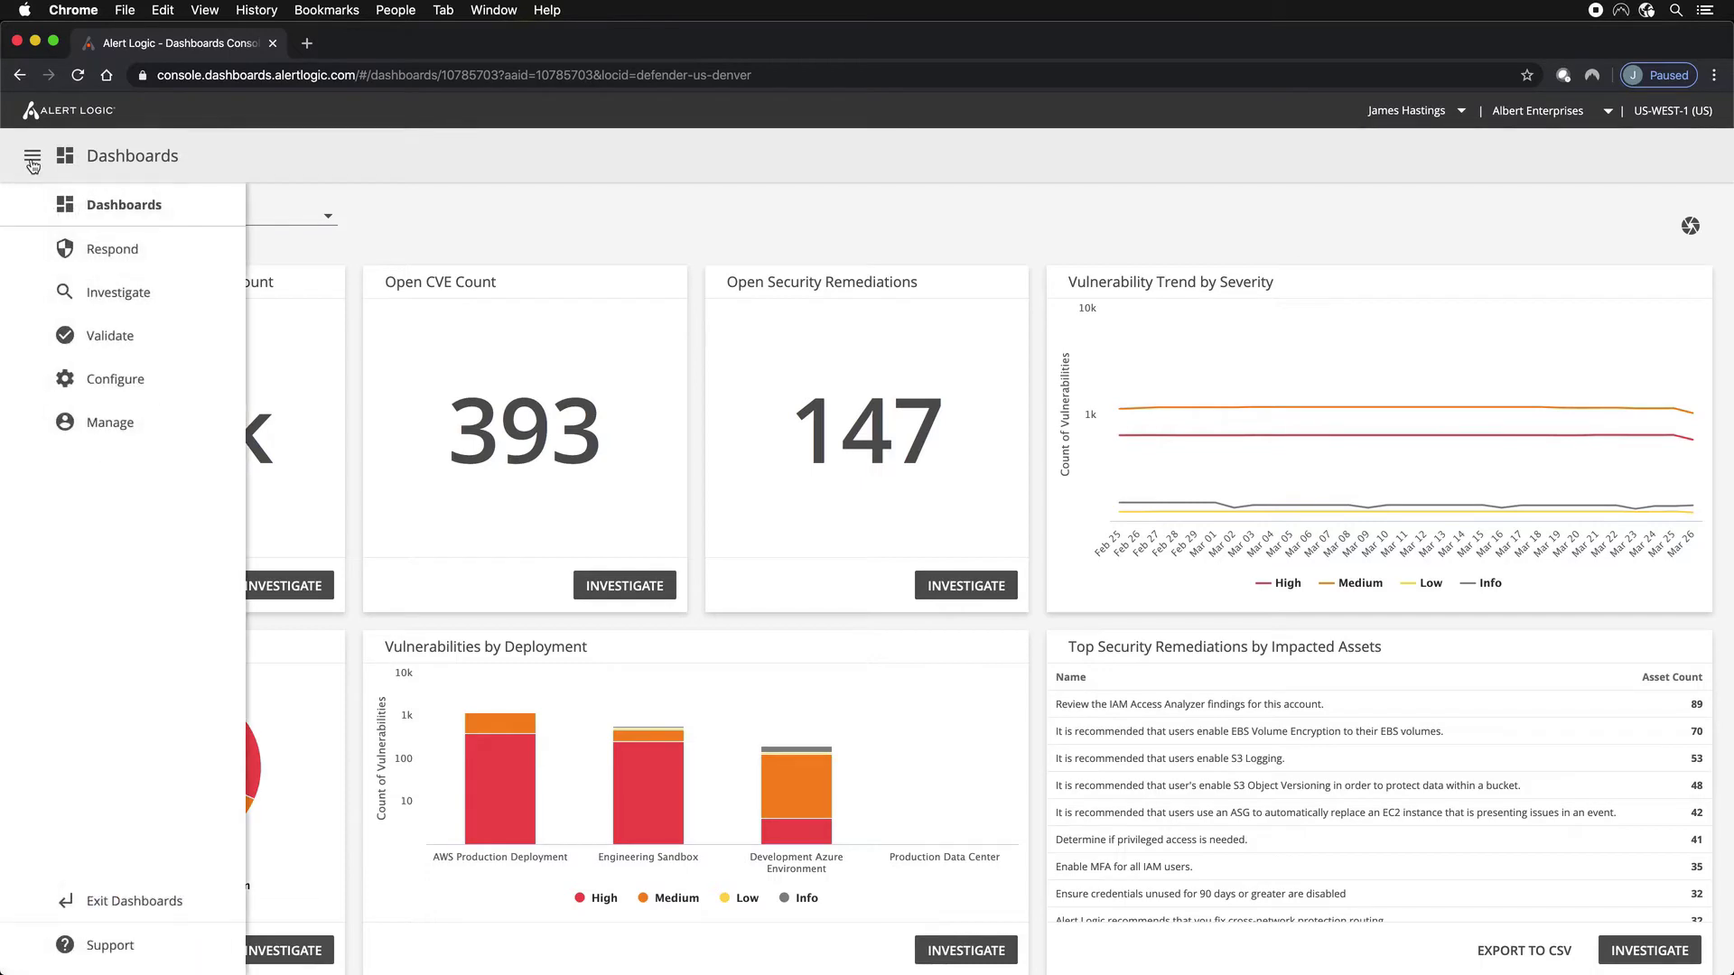
left_click(100, 381)
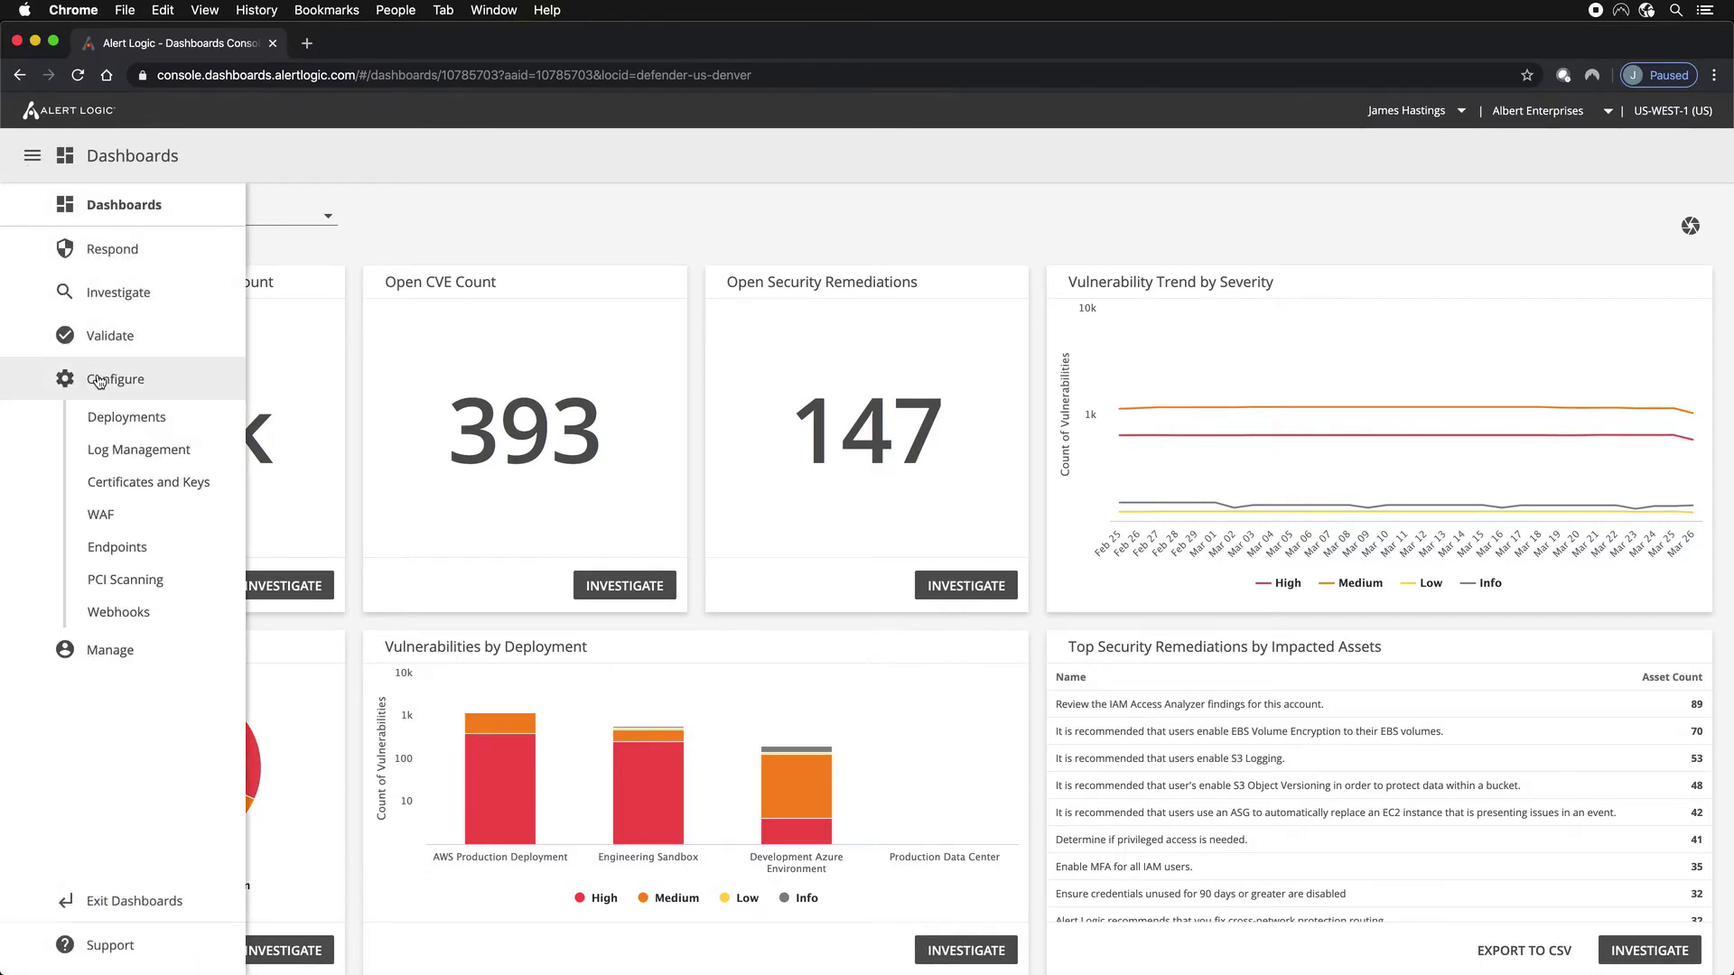
left_click(111, 418)
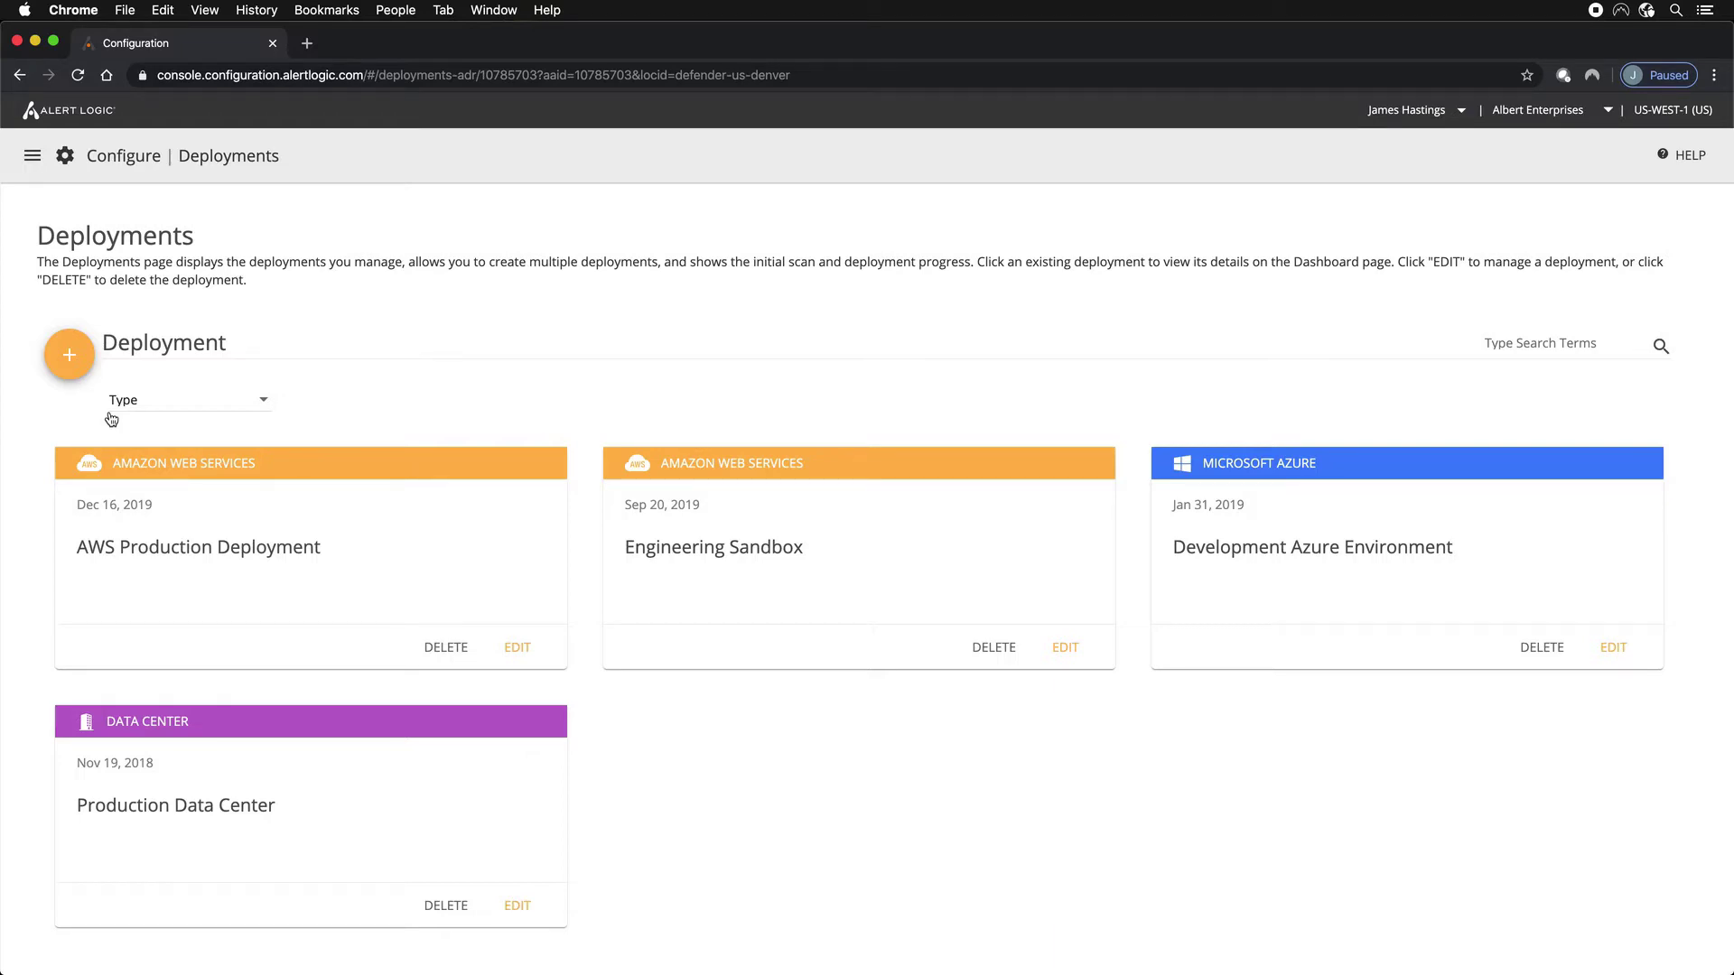
left_click(74, 368)
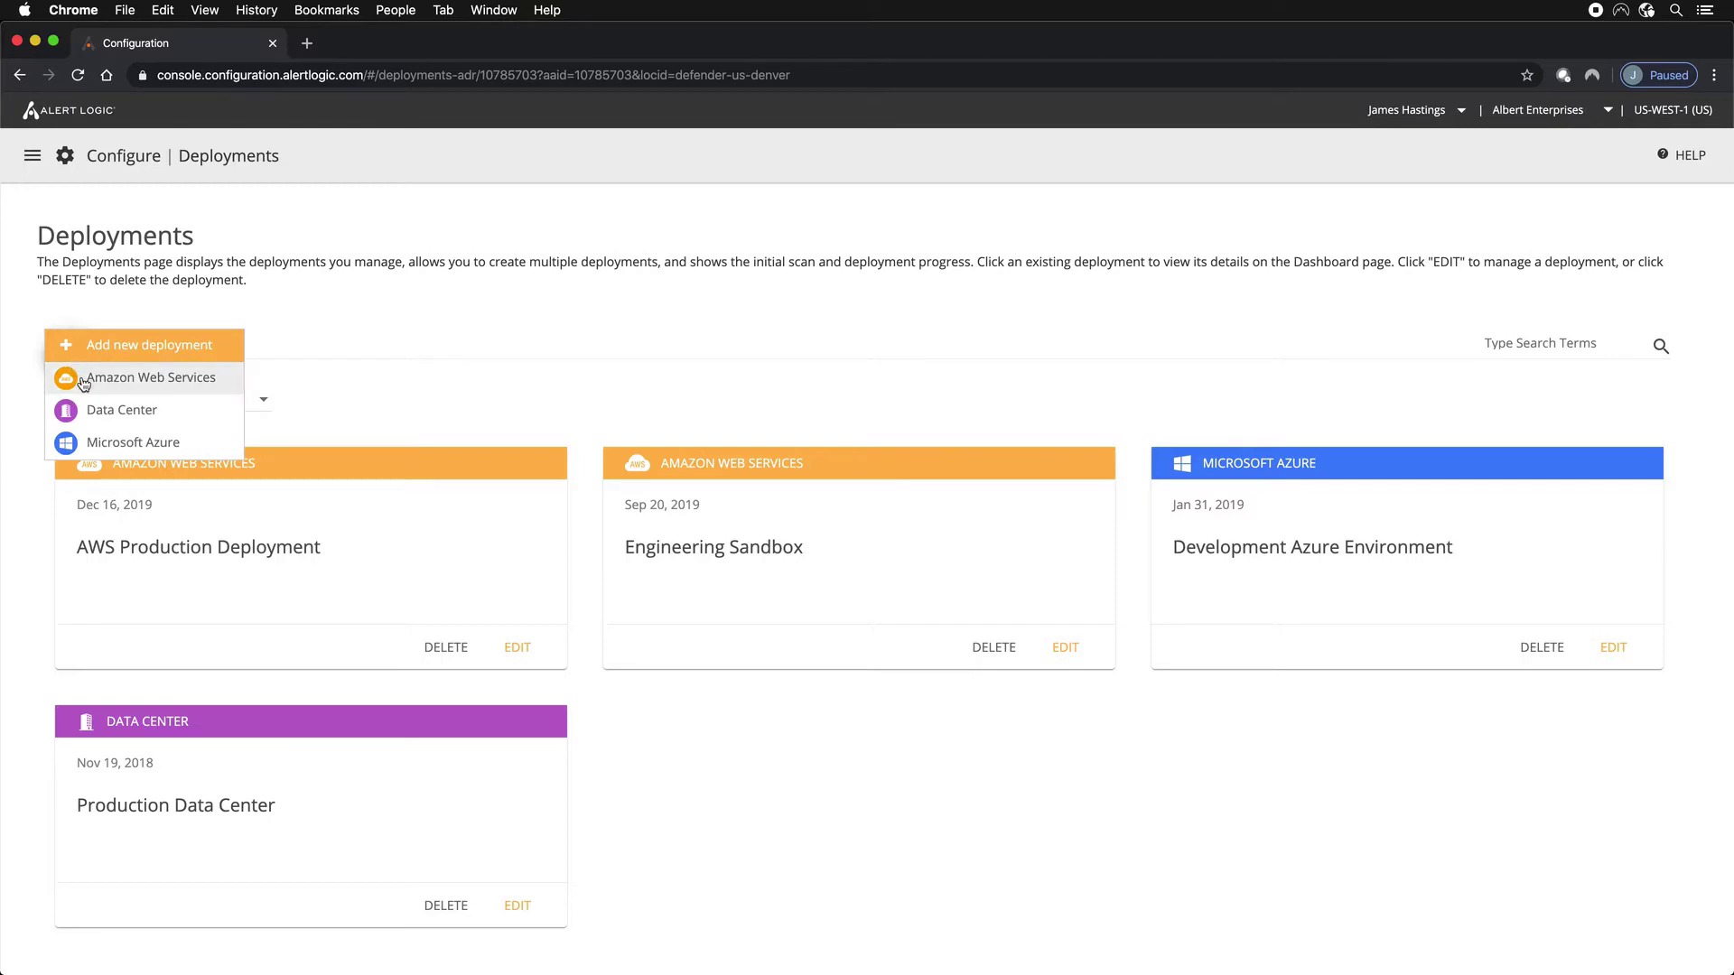
left_click(83, 384)
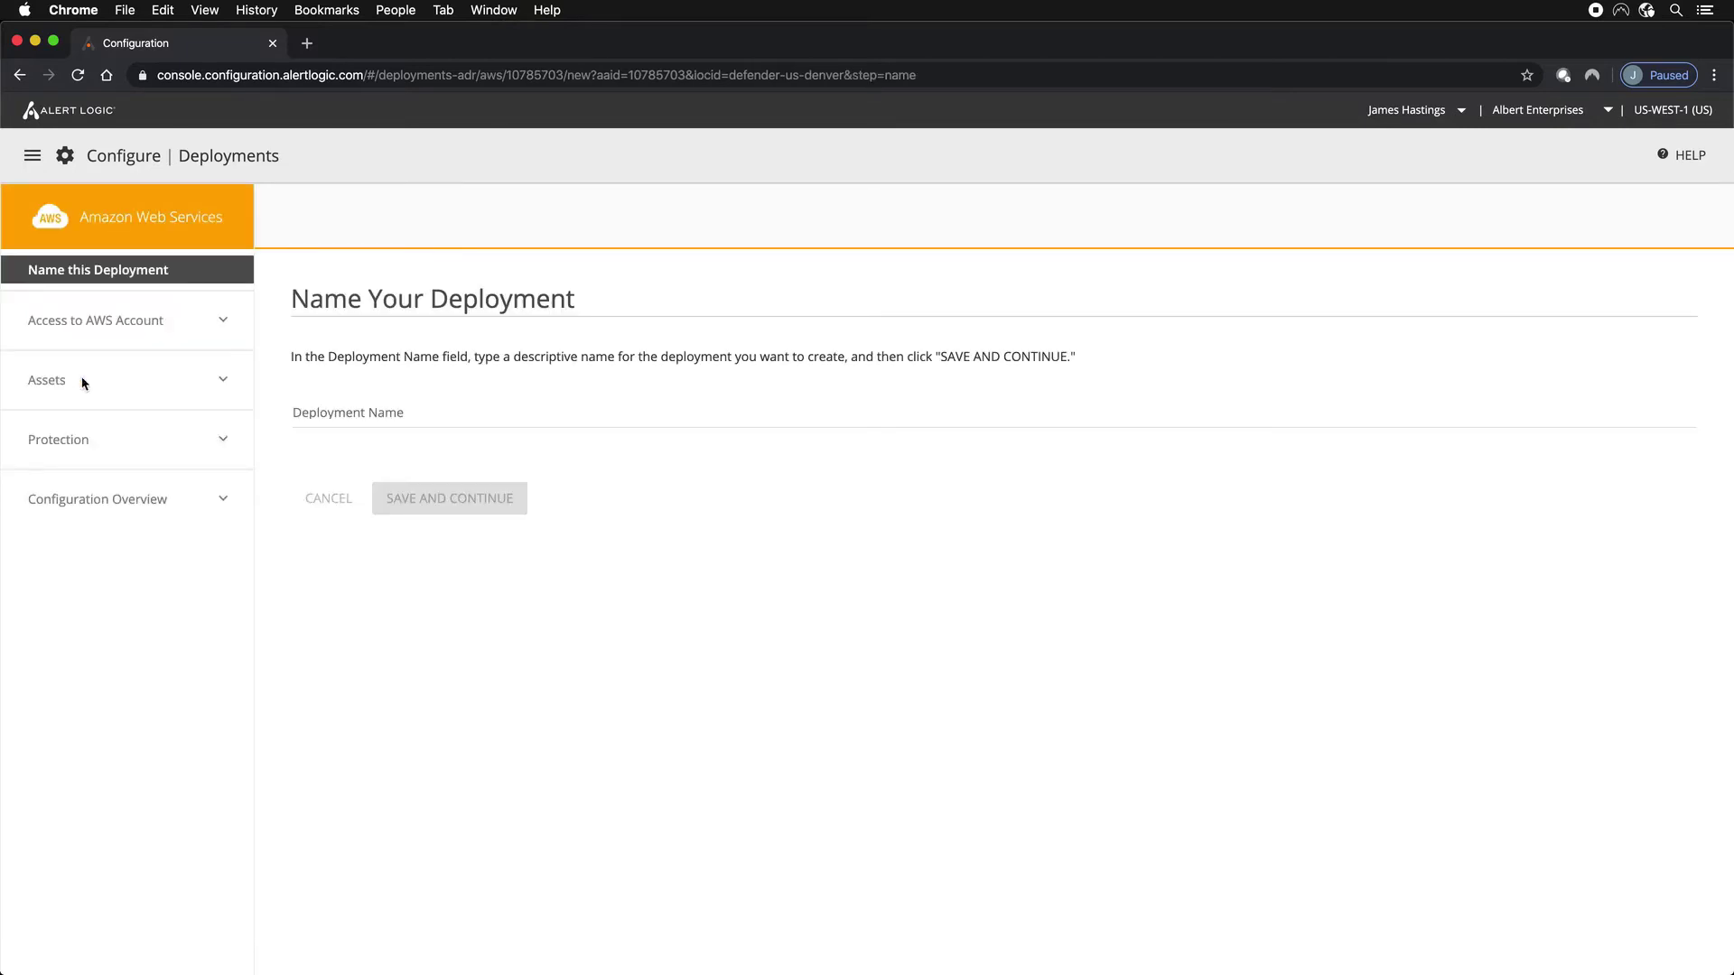
Step: Name the deployment 'Albert Backup' and save it
left_click(332, 407)
type("Albert ")
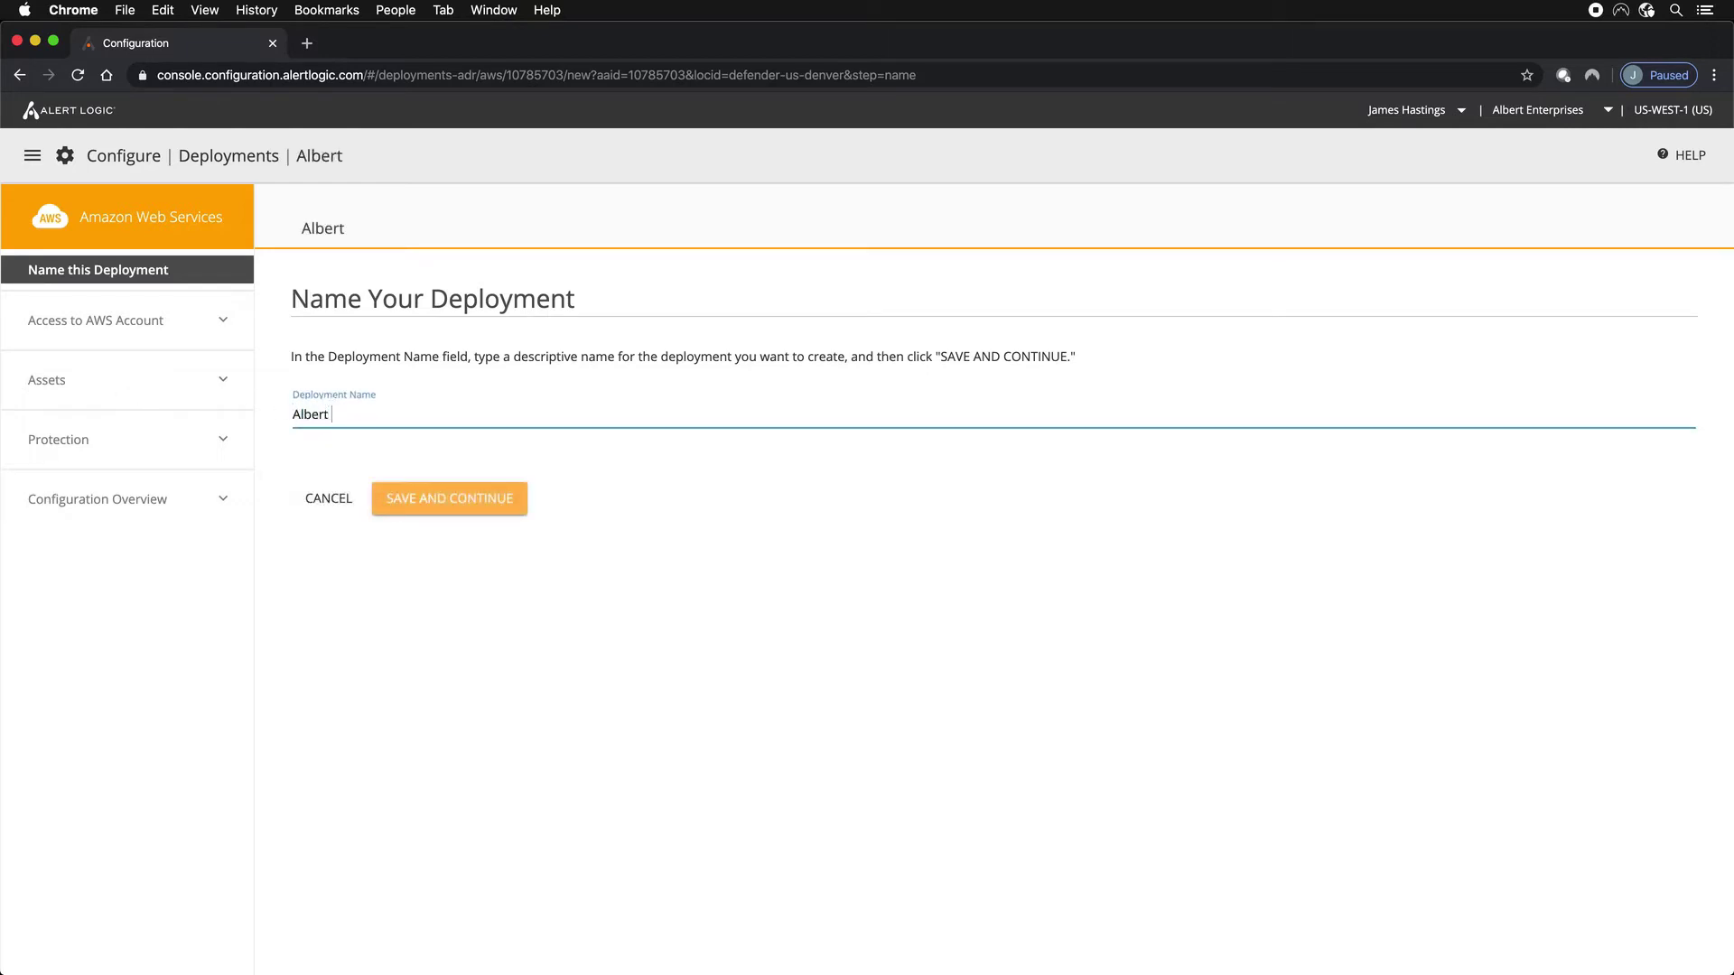
type("Backup")
left_click(418, 498)
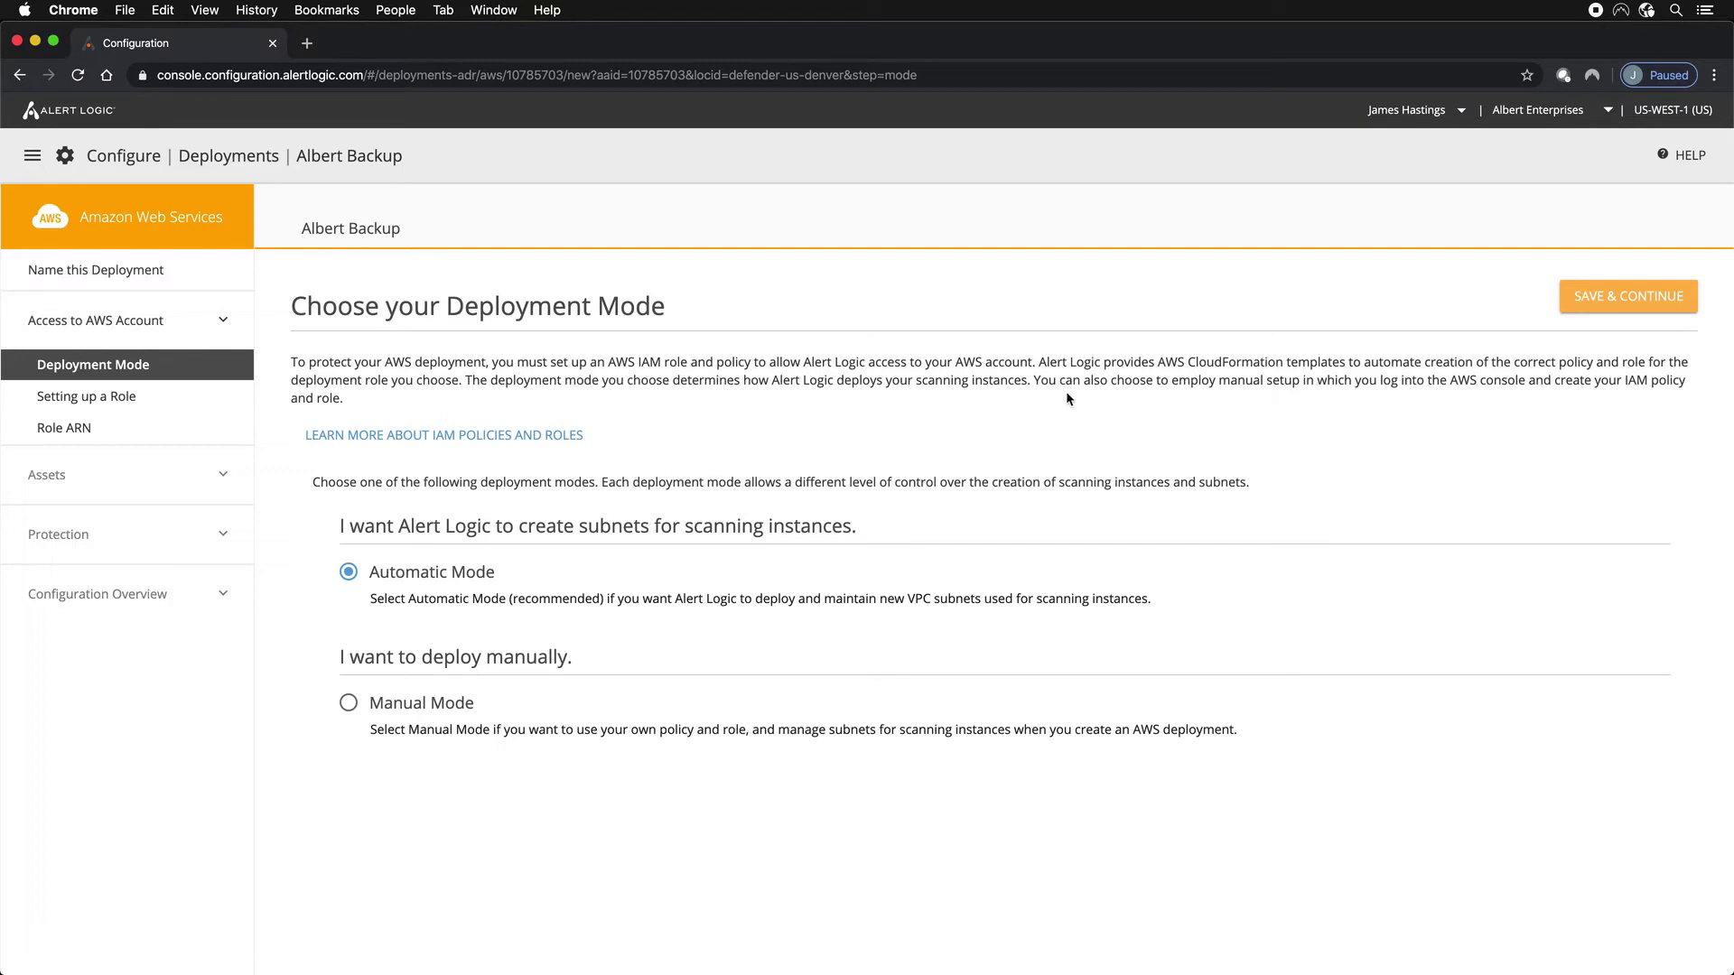
Step: Keep Automatic Mode and open the CloudFormation create-stack link for the IAM role
left_click(1623, 298)
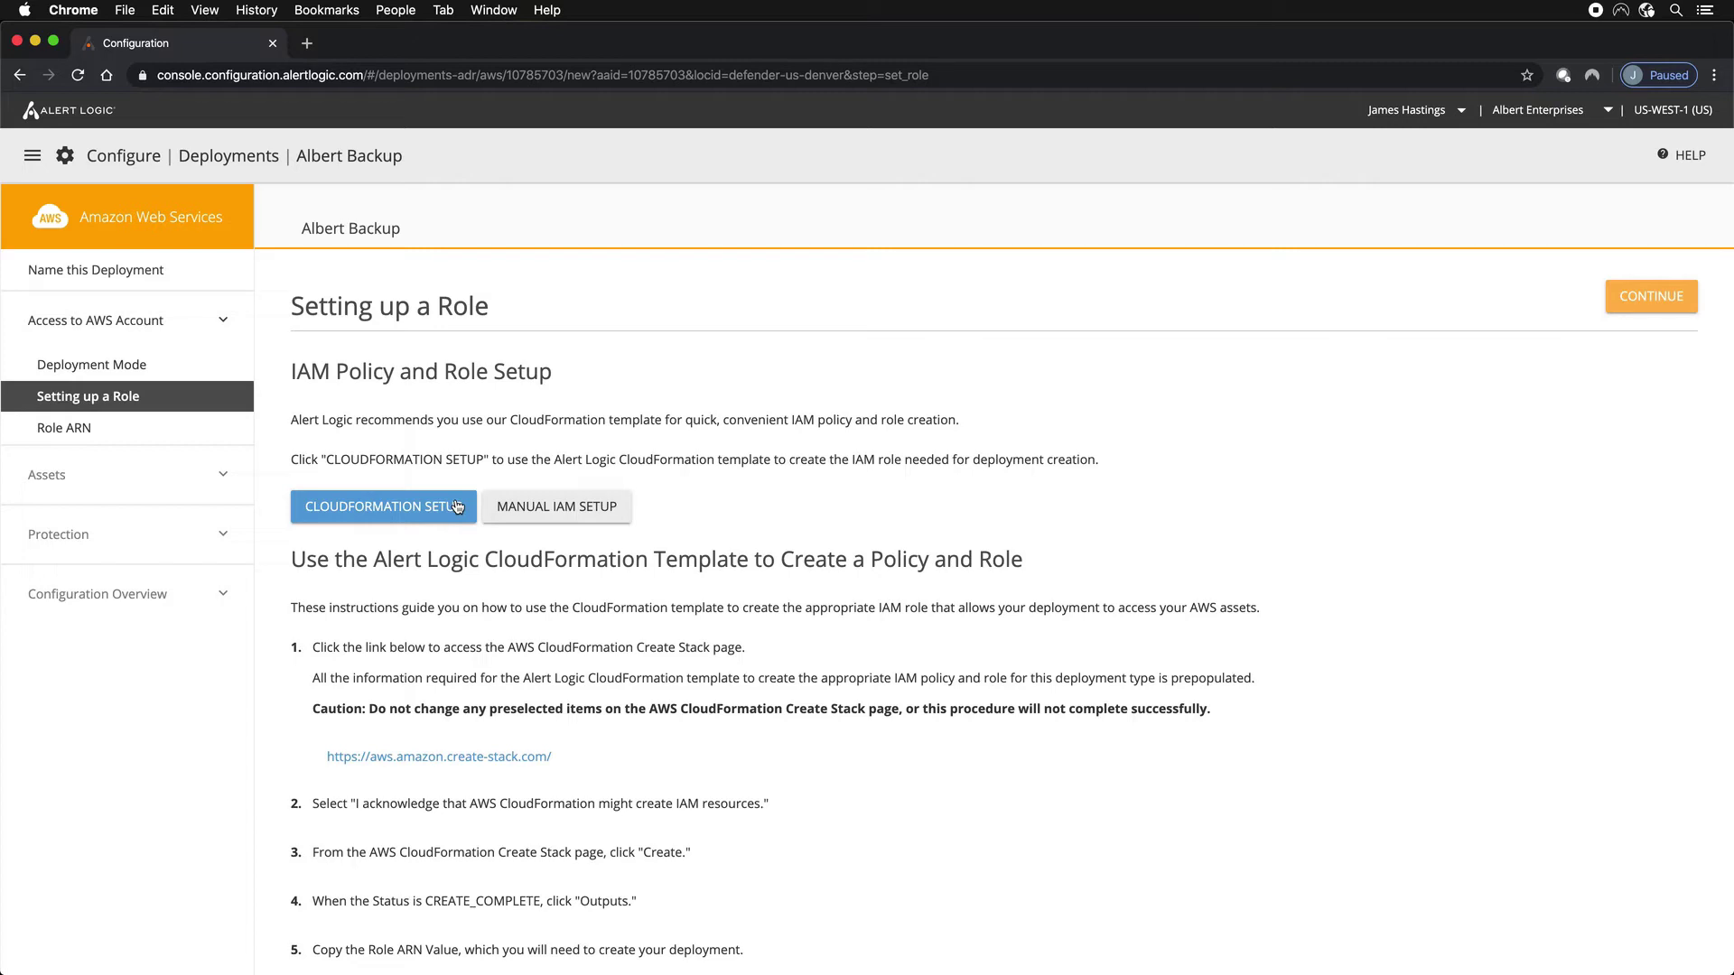
left_click(453, 761)
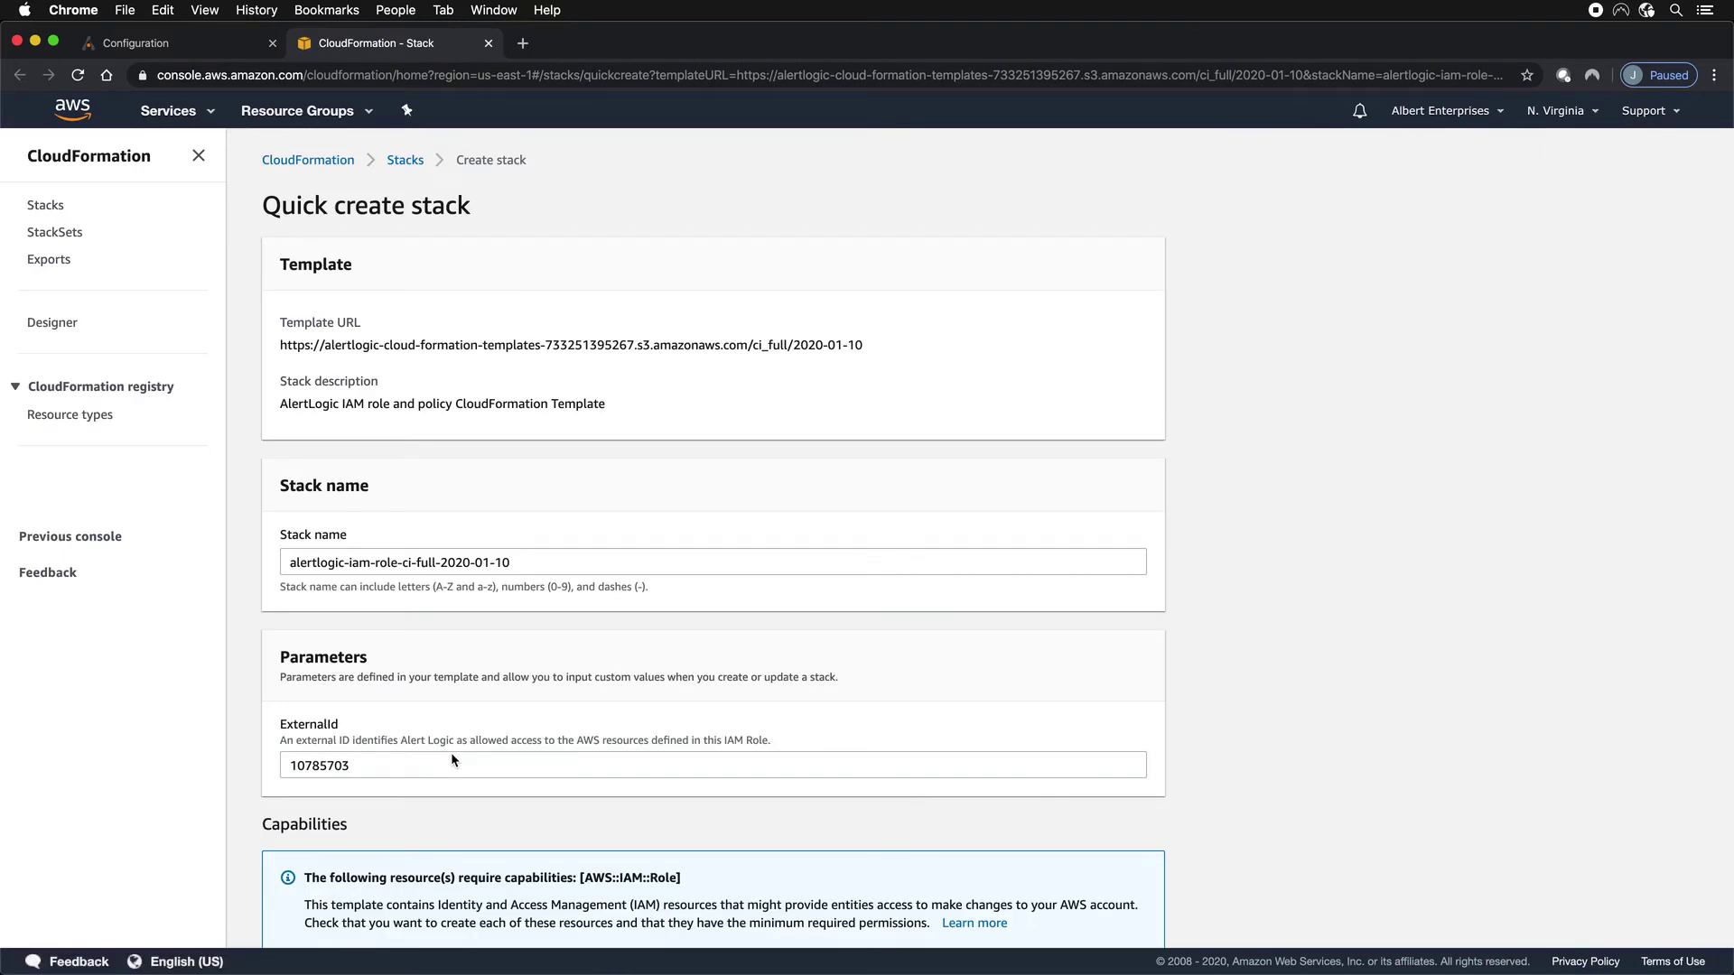
Step: Create the IAM role stack with IAM acknowledgement, then select its RoleARN output value
scroll(453, 760, "down", 2)
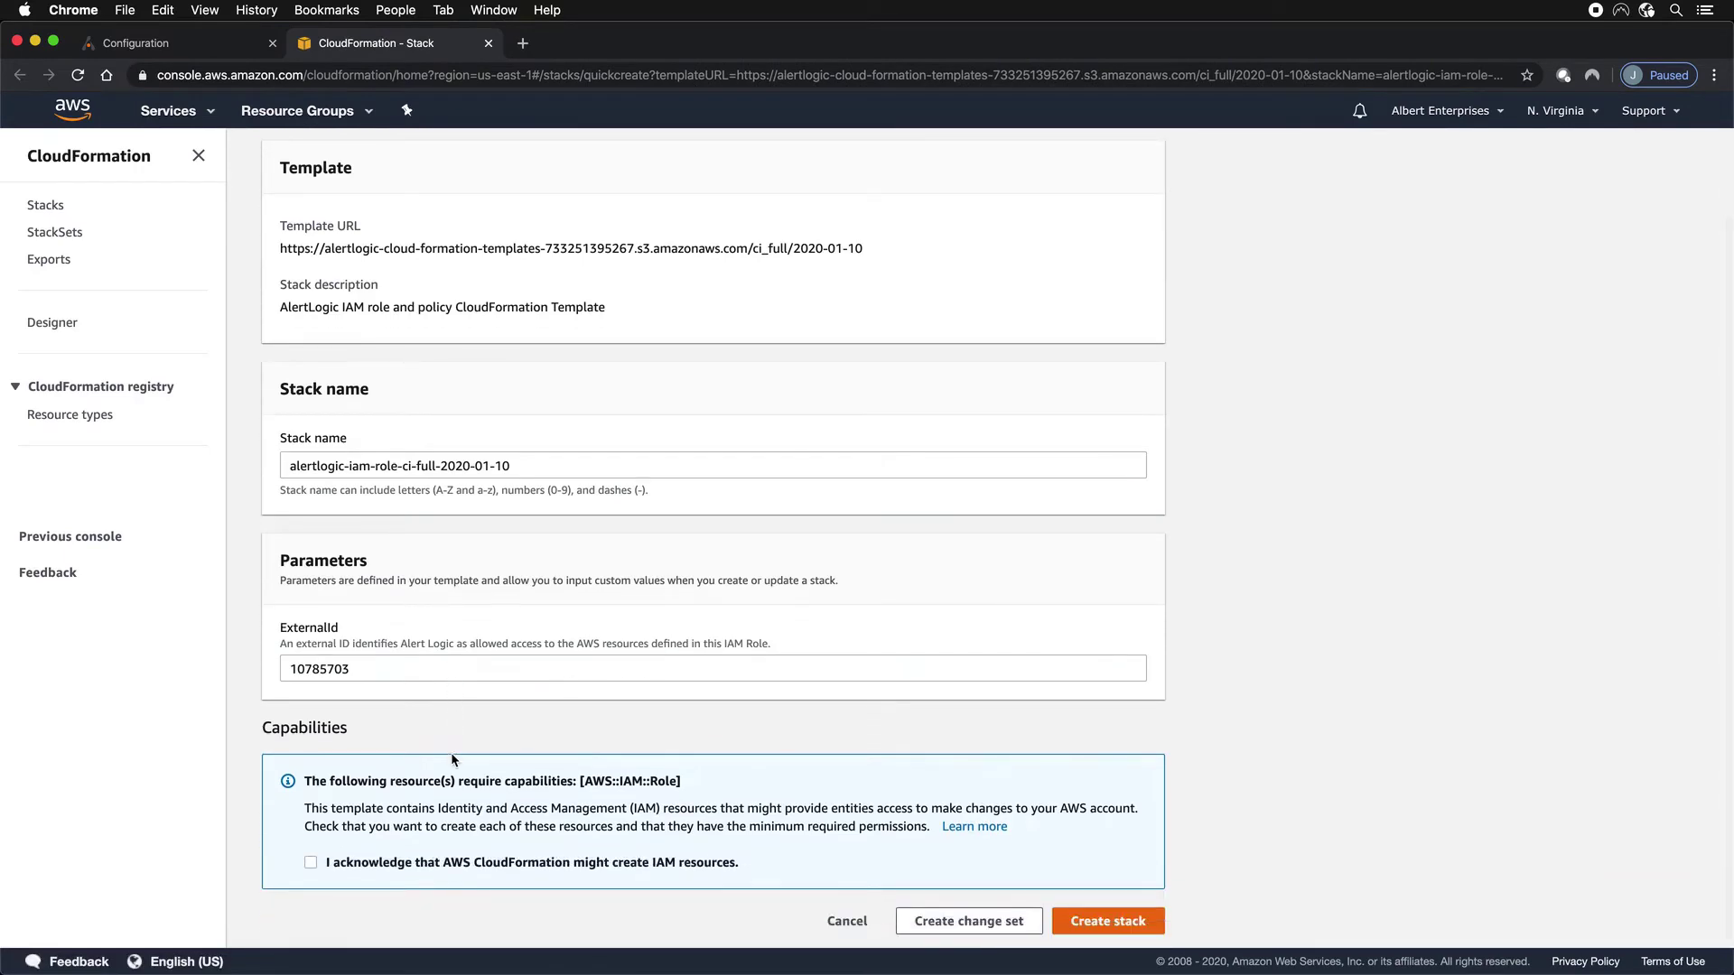
left_click(310, 865)
left_click(1131, 921)
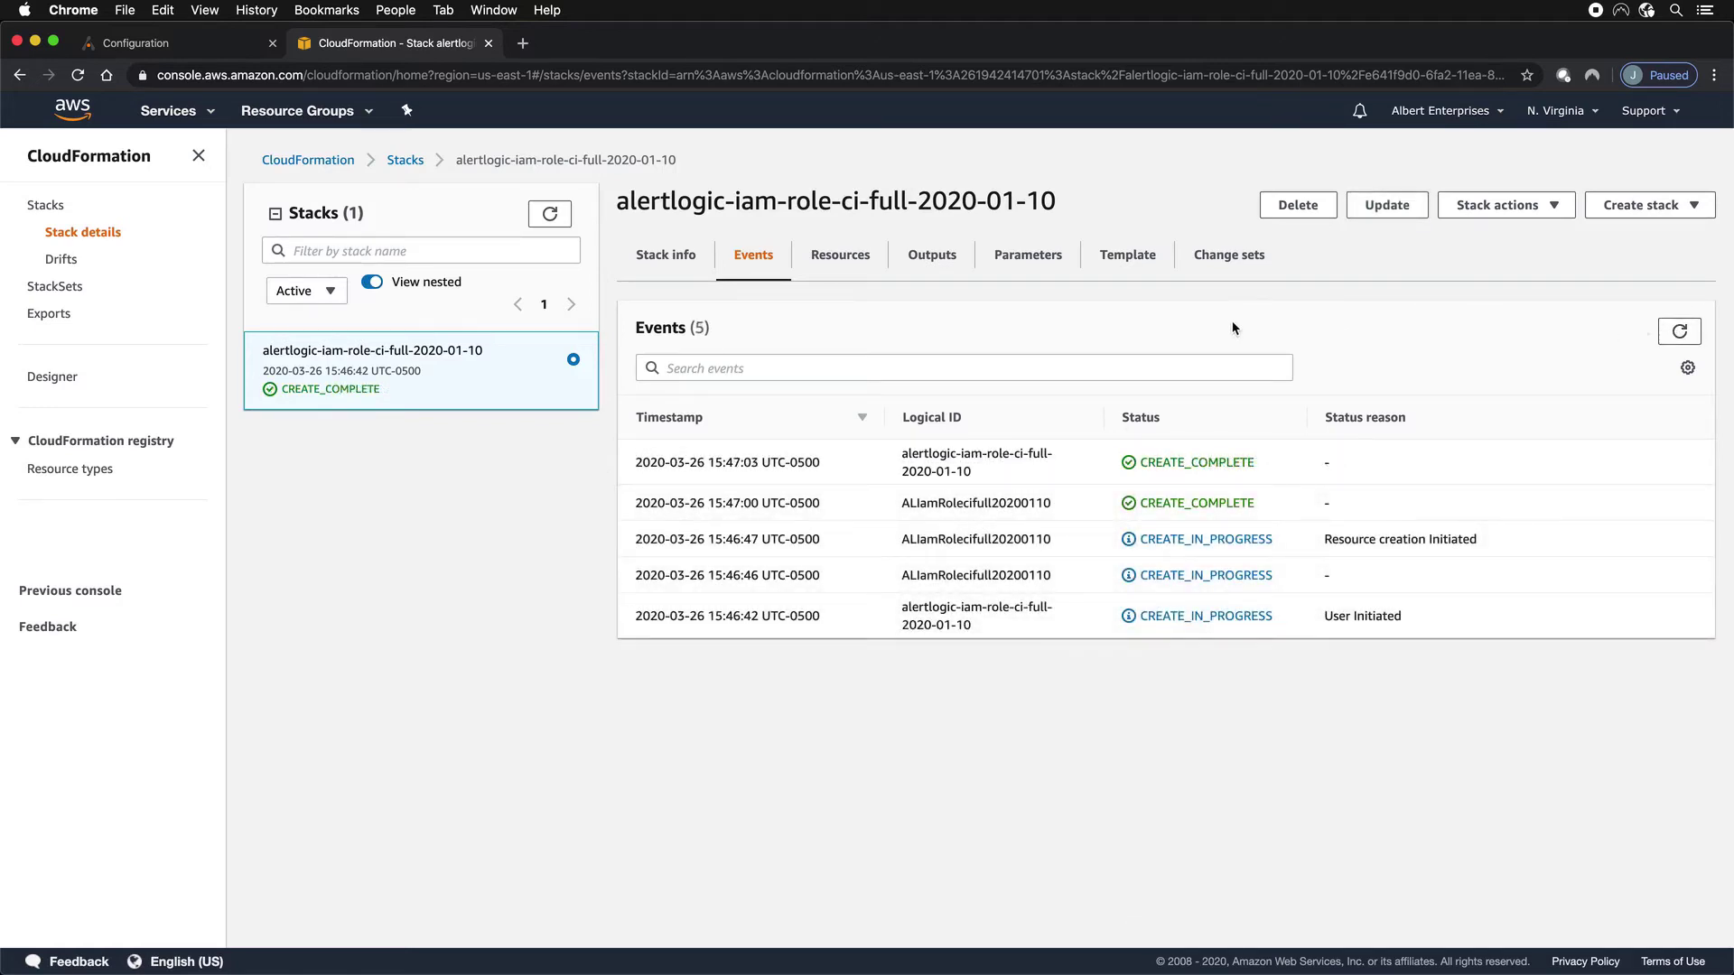
left_click(934, 253)
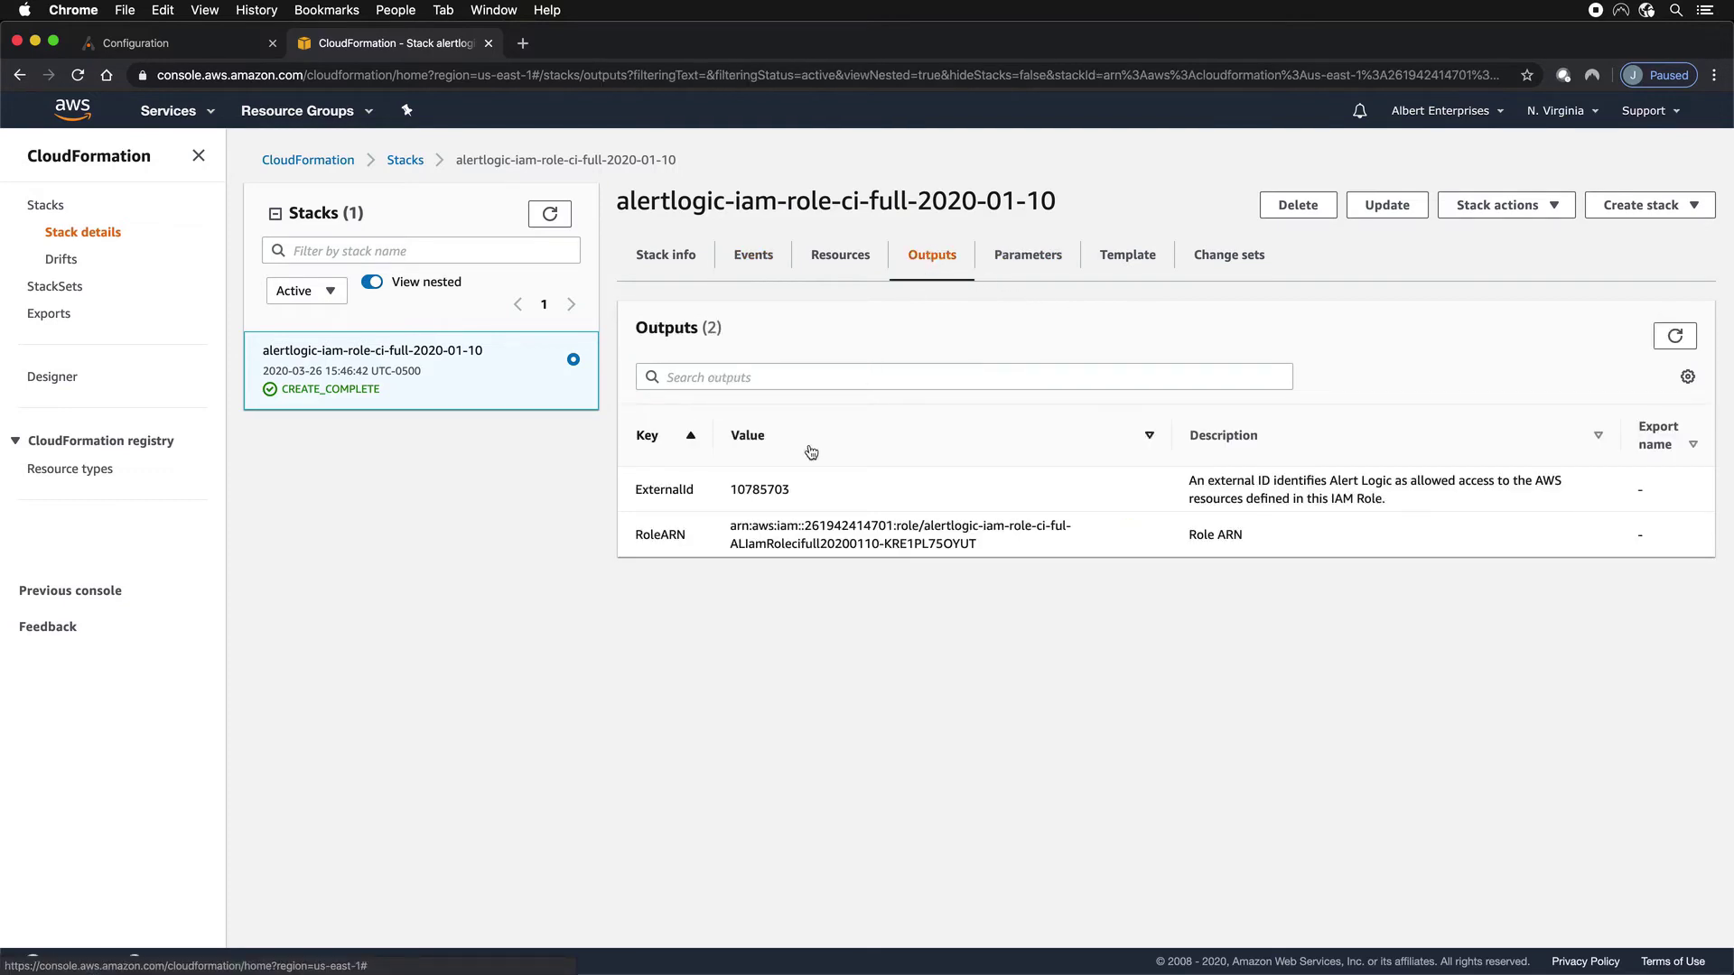
left_click_drag(728, 534, 985, 546)
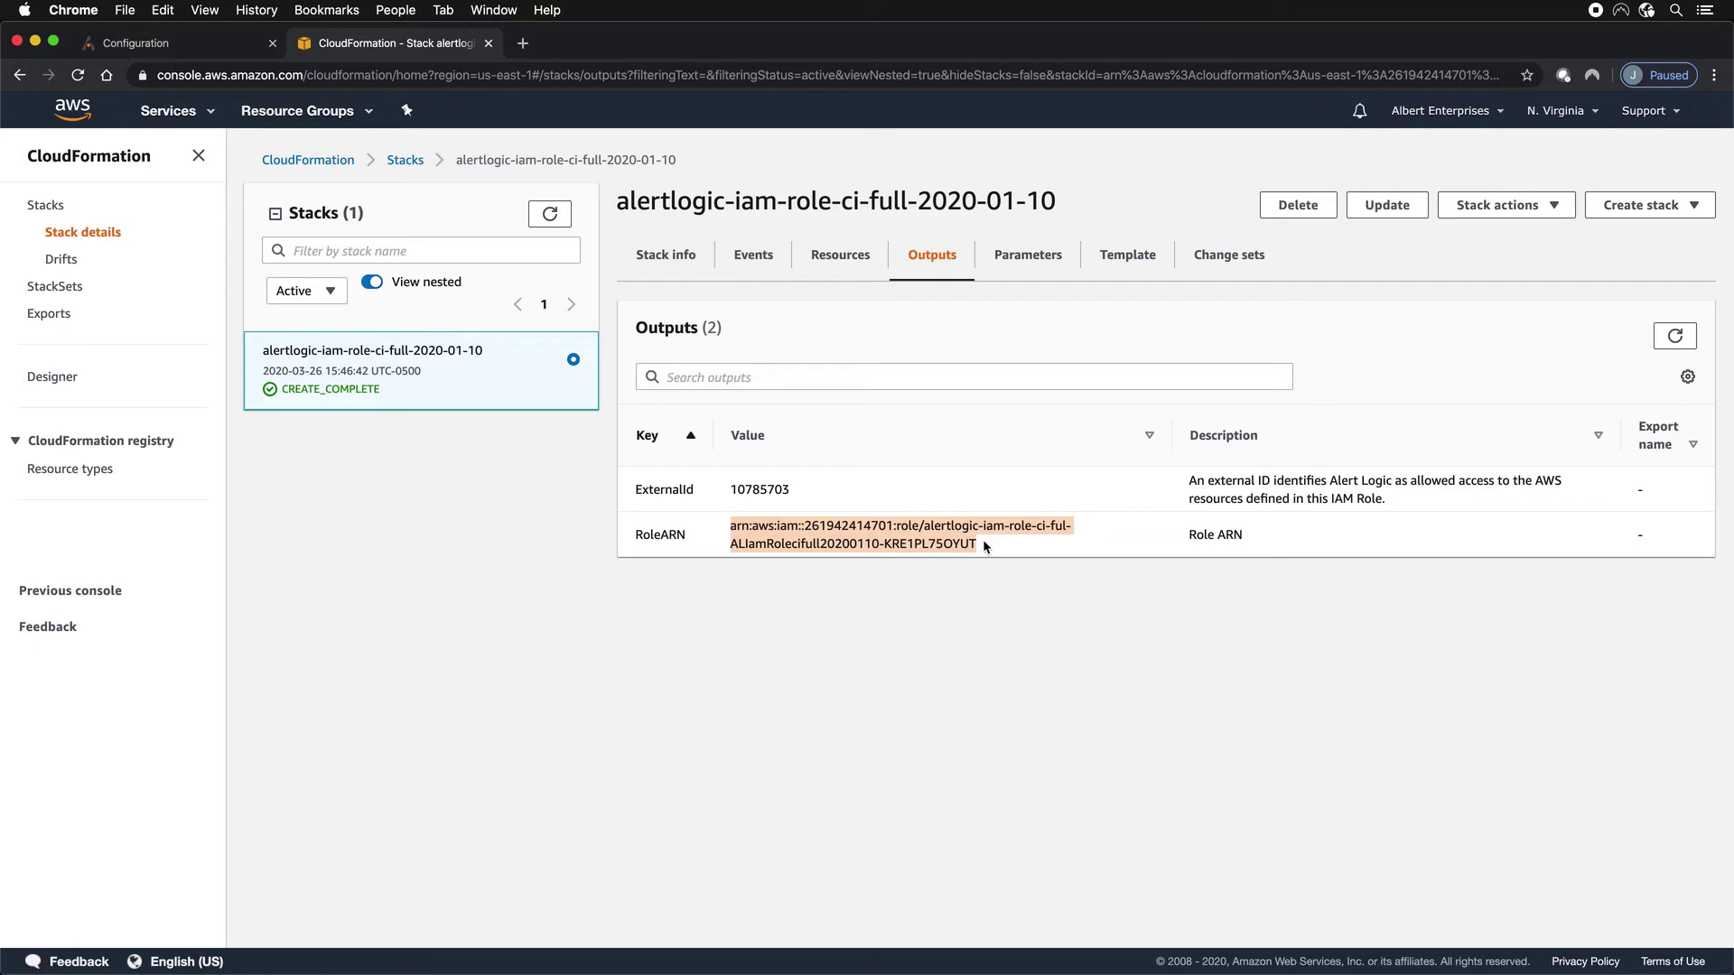
Step: Paste the copied RoleARN into Albert Backup's role ARN field and save
left_click(202, 49)
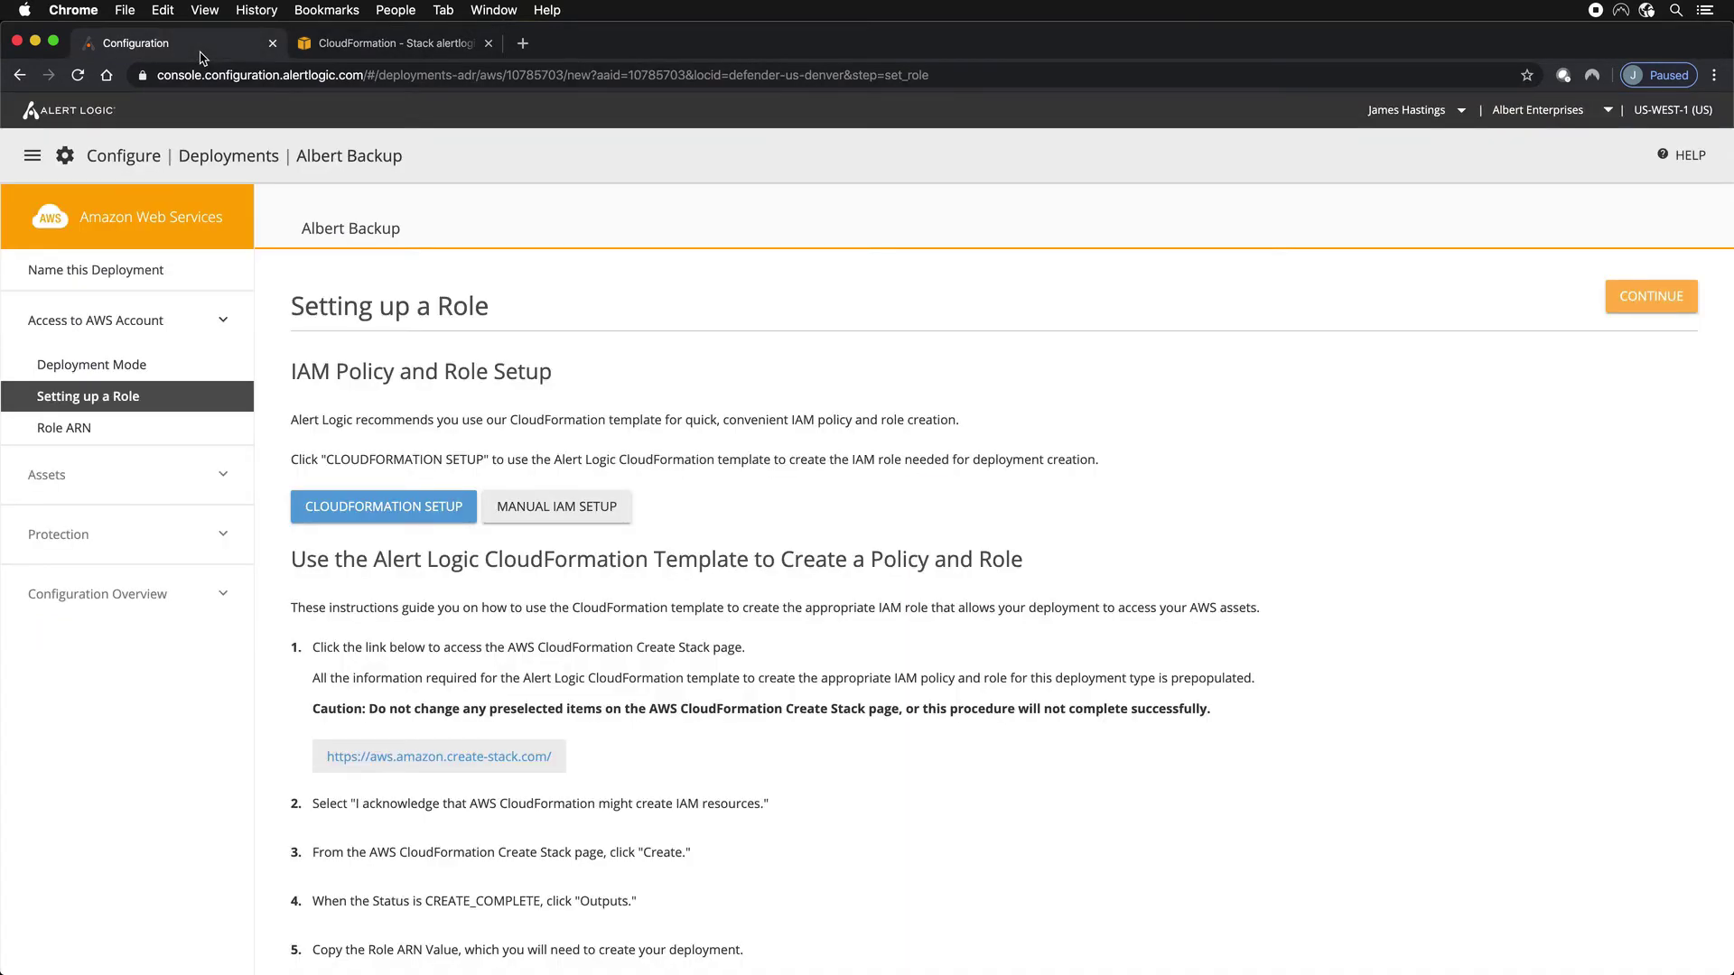
left_click(1633, 305)
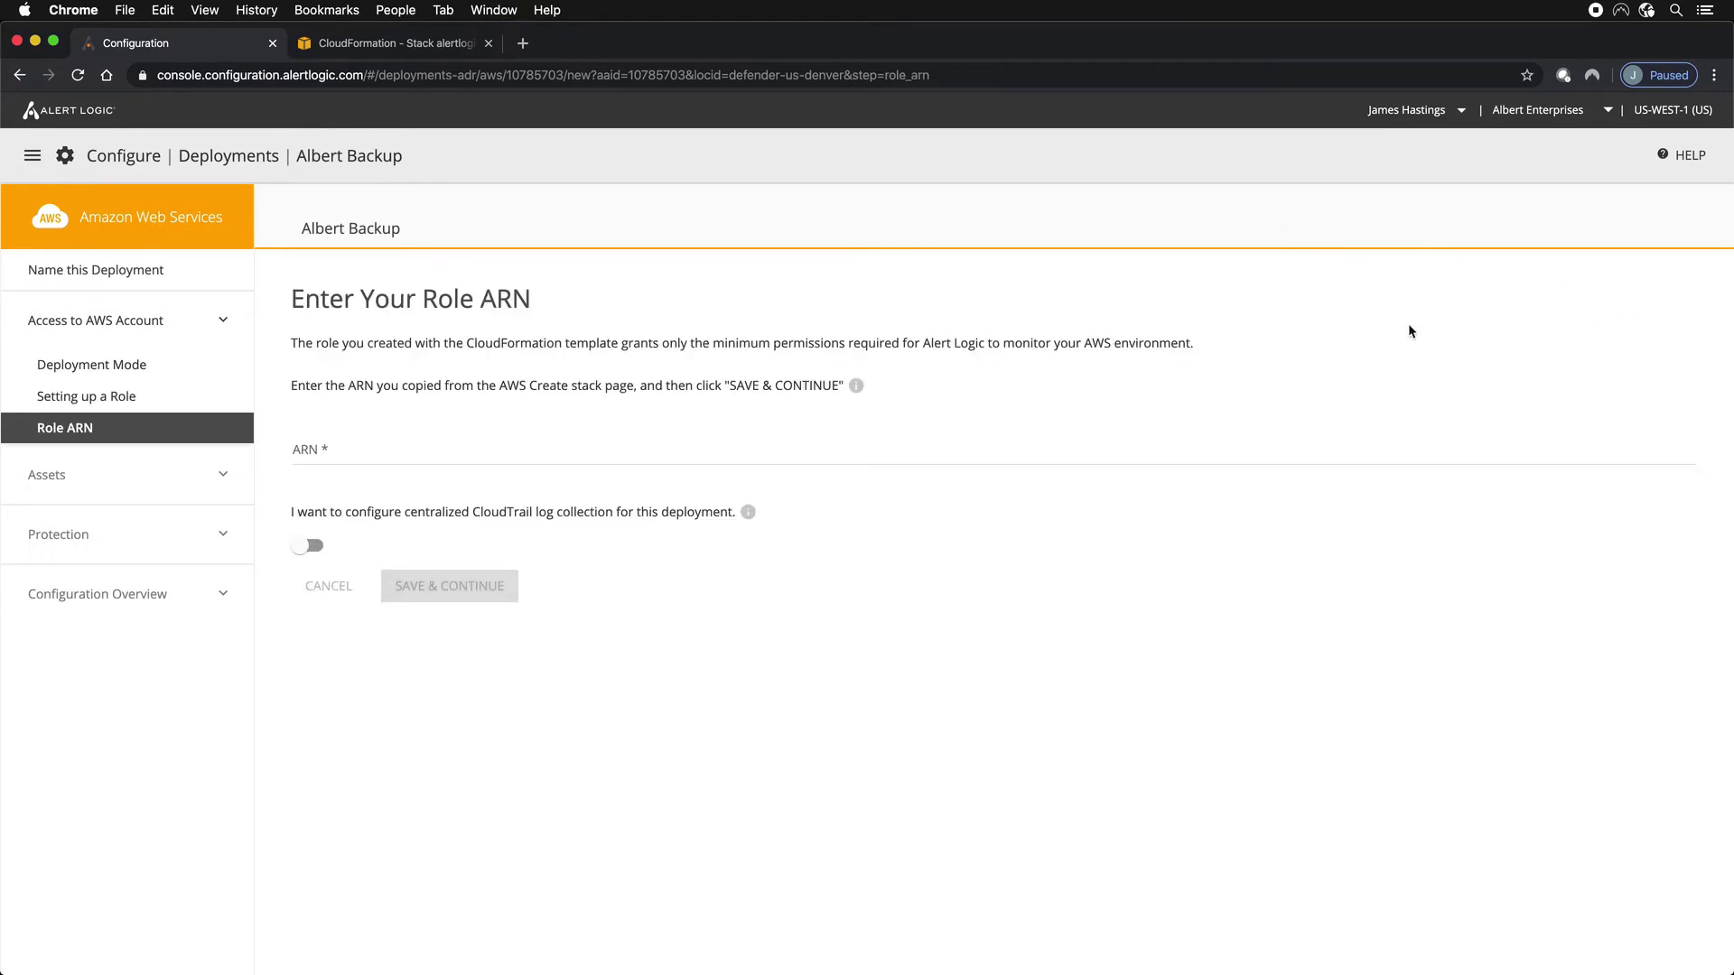
left_click(817, 452)
key("super+v")
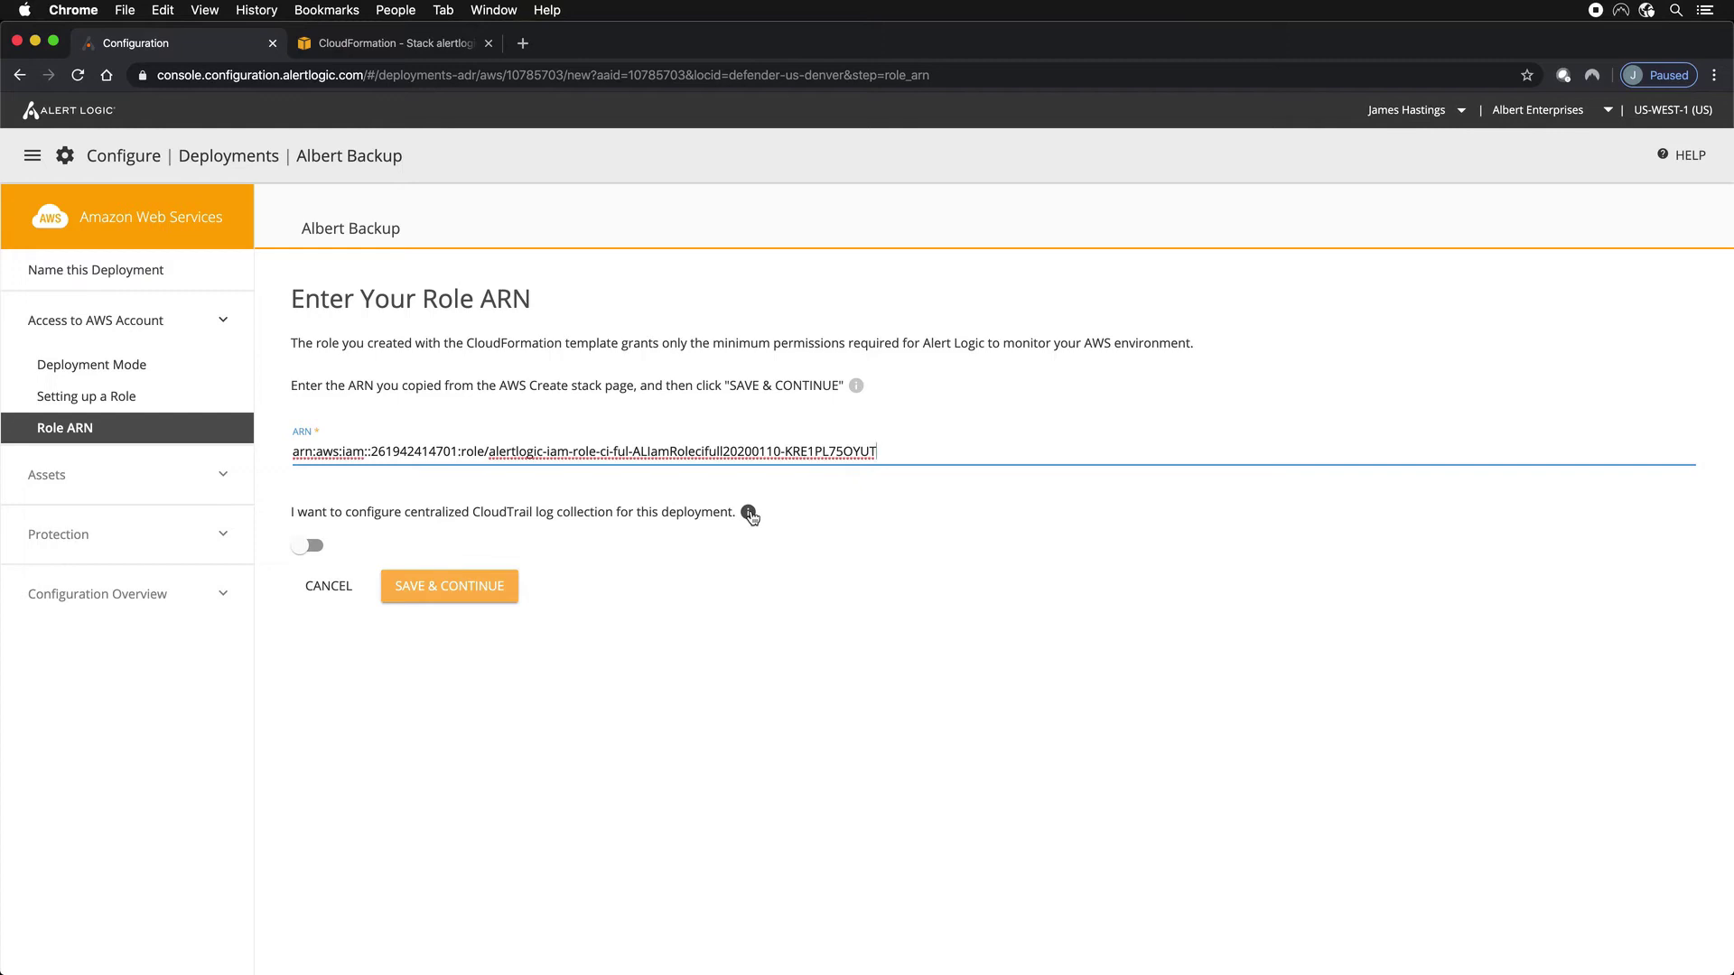
left_click(478, 597)
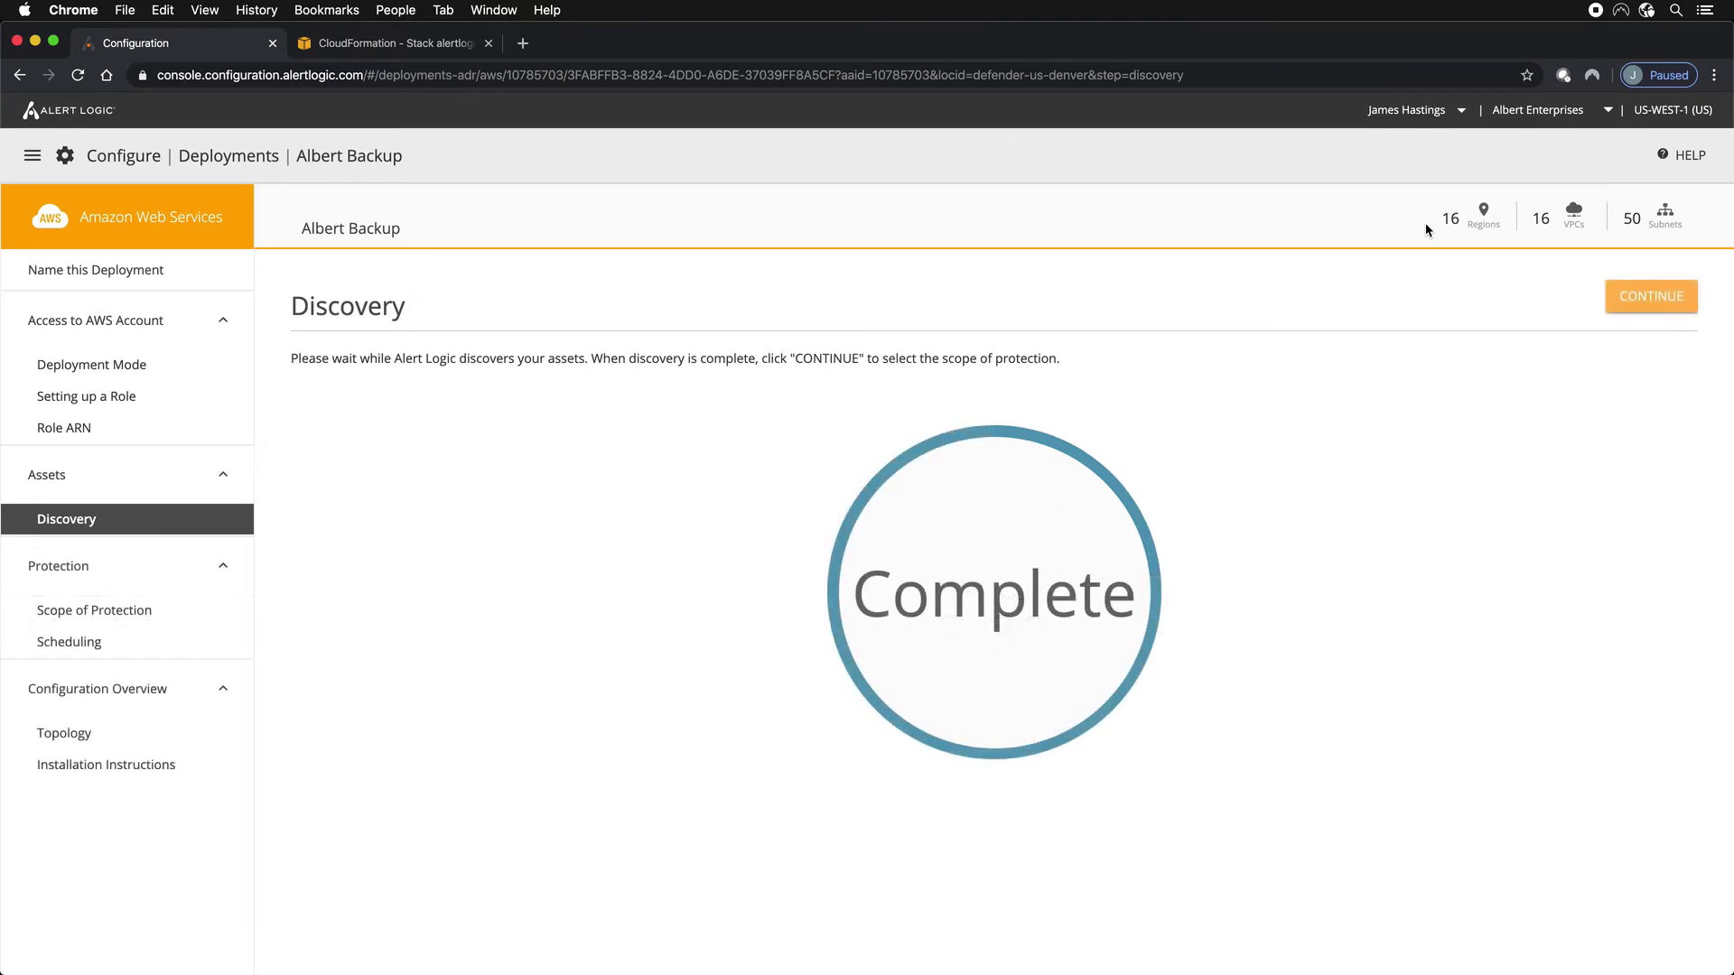
Step: Review the topology map of the 16 discovered regions, VPCs and subnets
left_click(1627, 295)
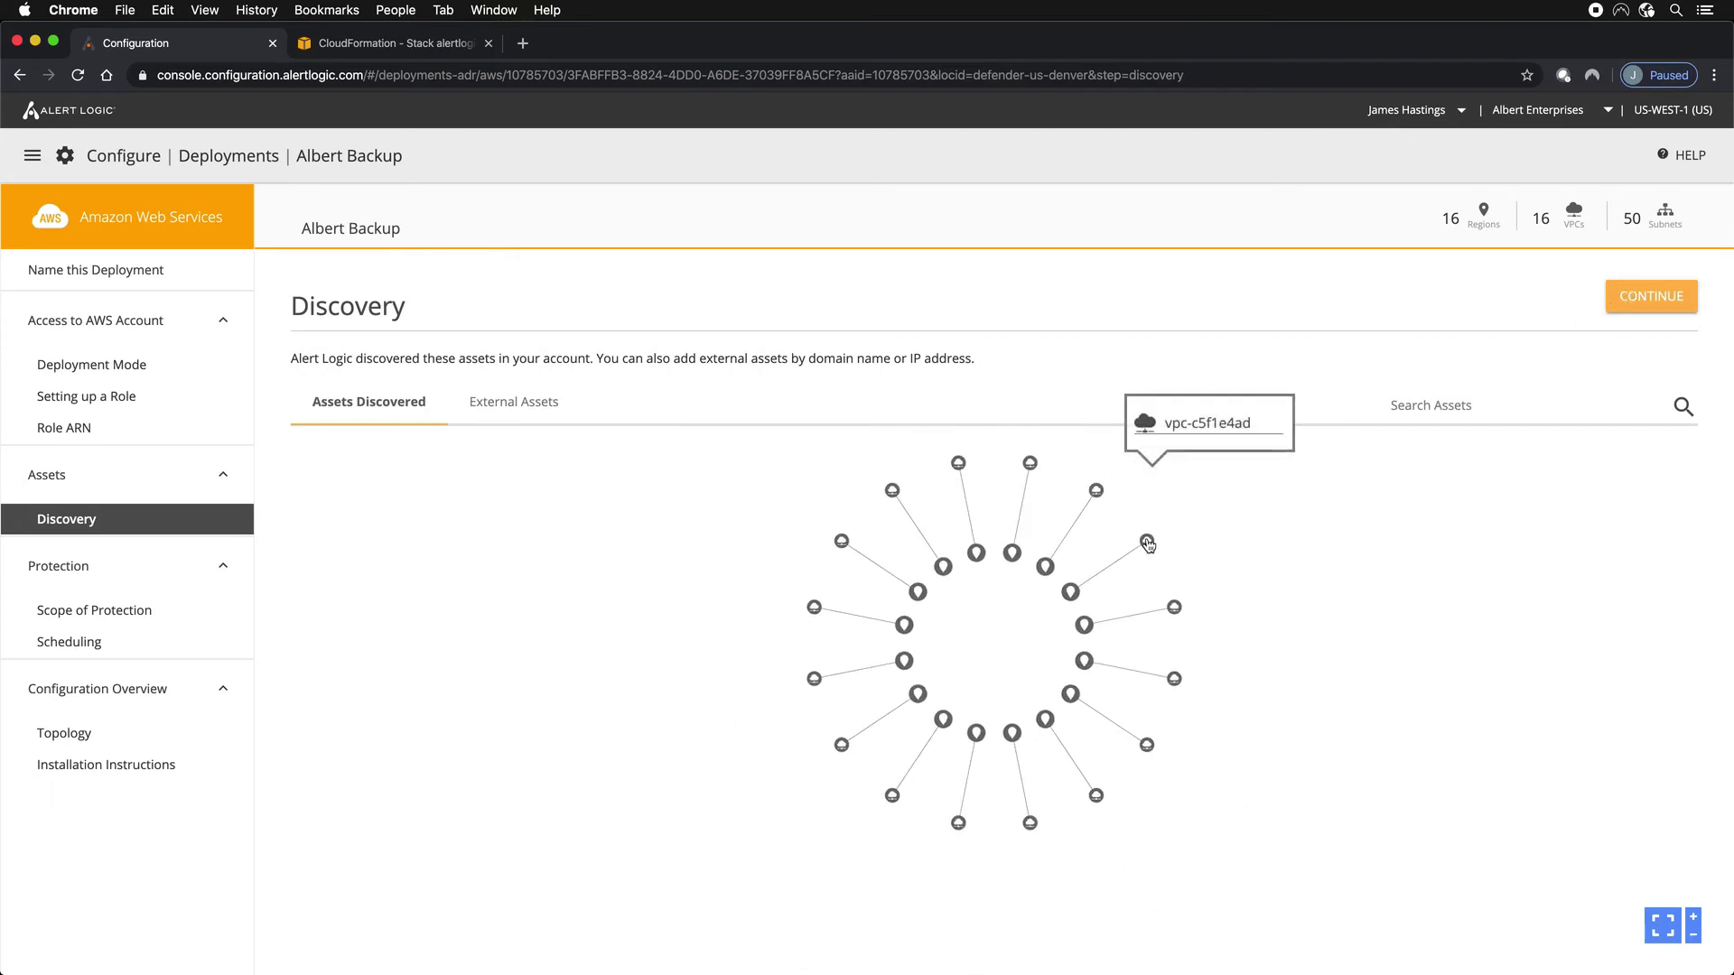
mouse_move(1174, 608)
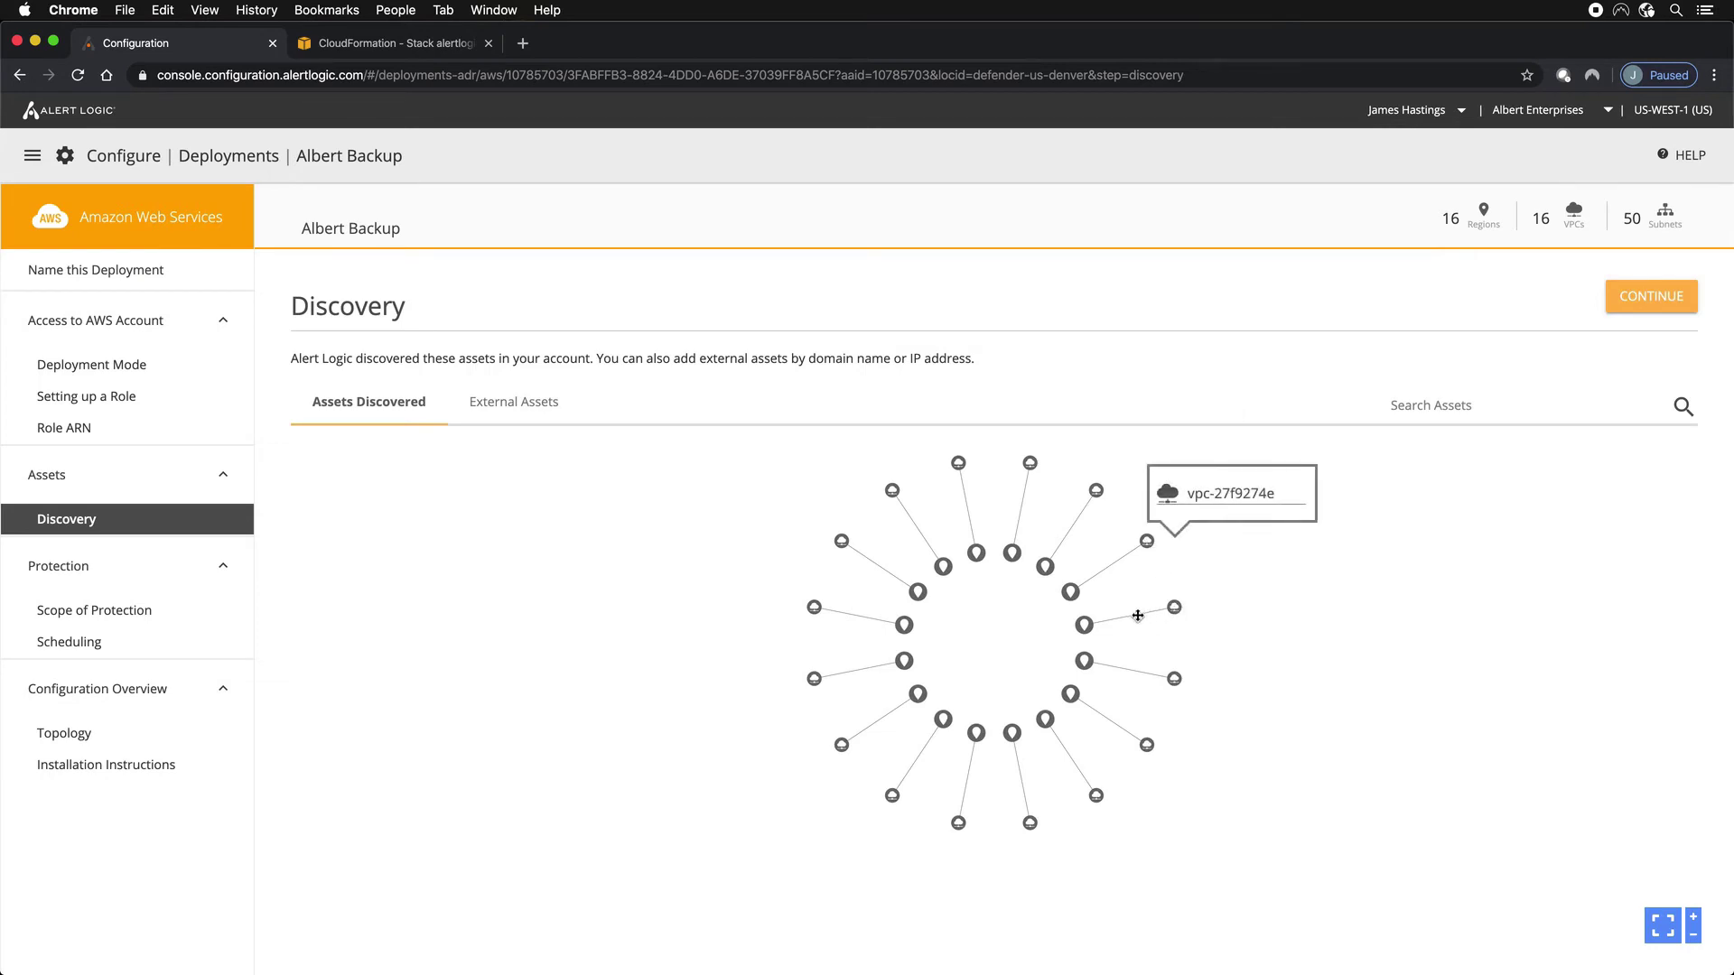
mouse_move(1087, 629)
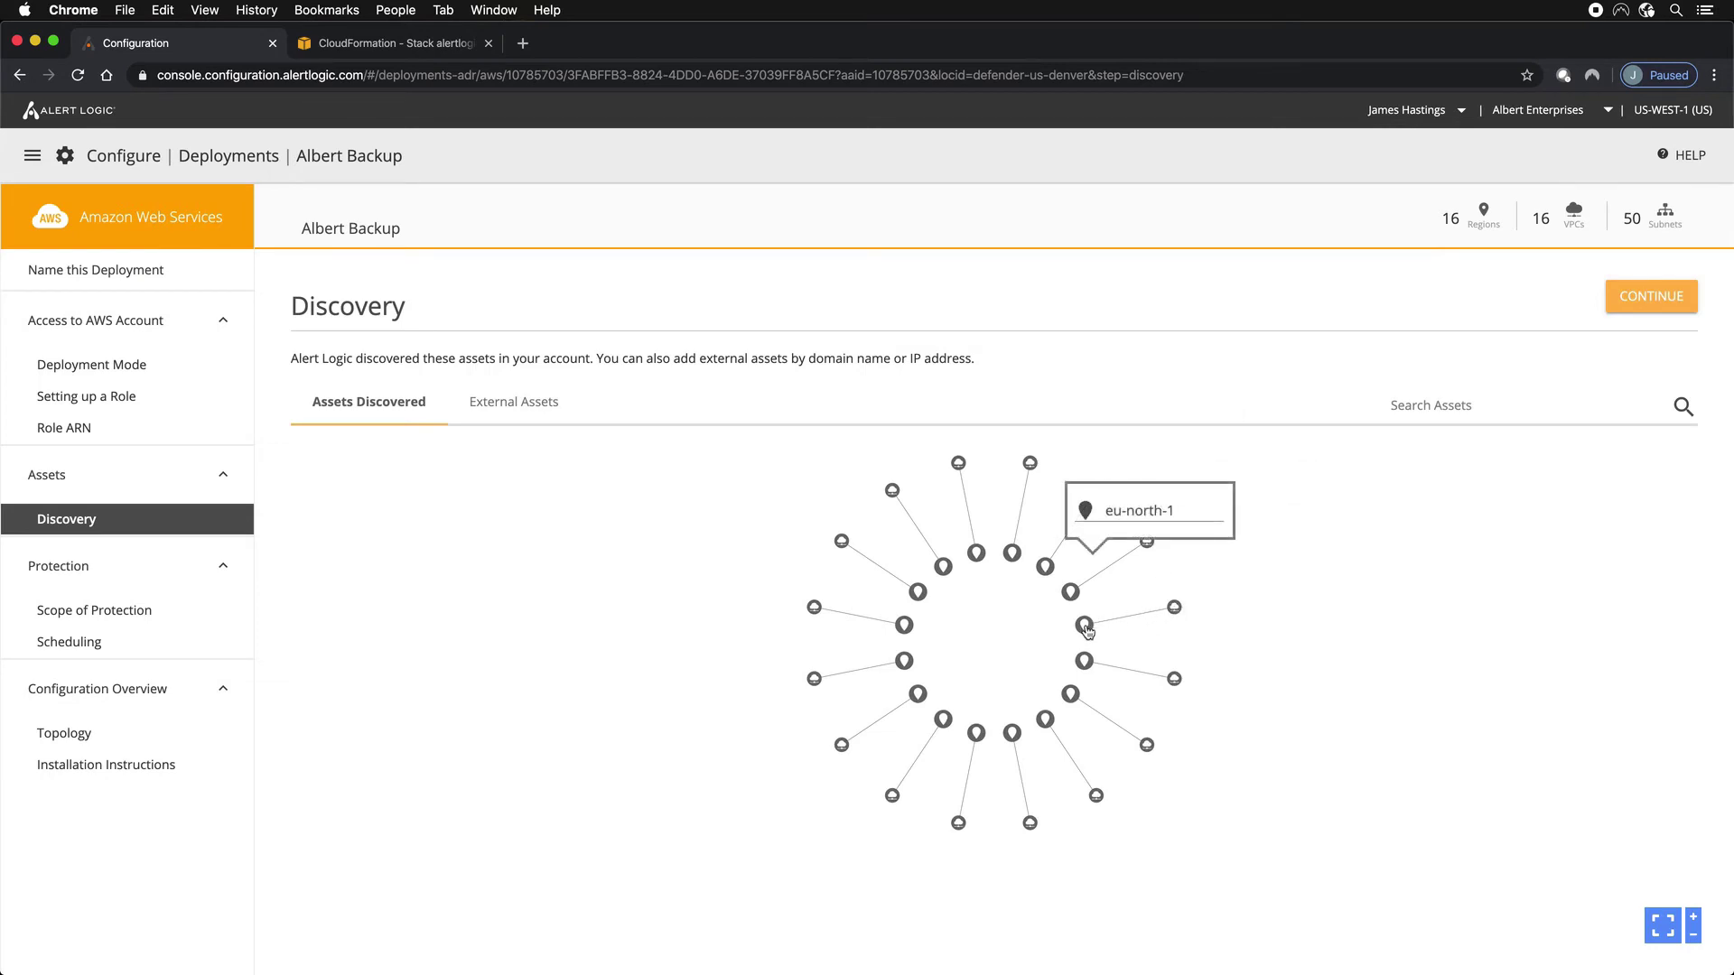
mouse_move(1086, 665)
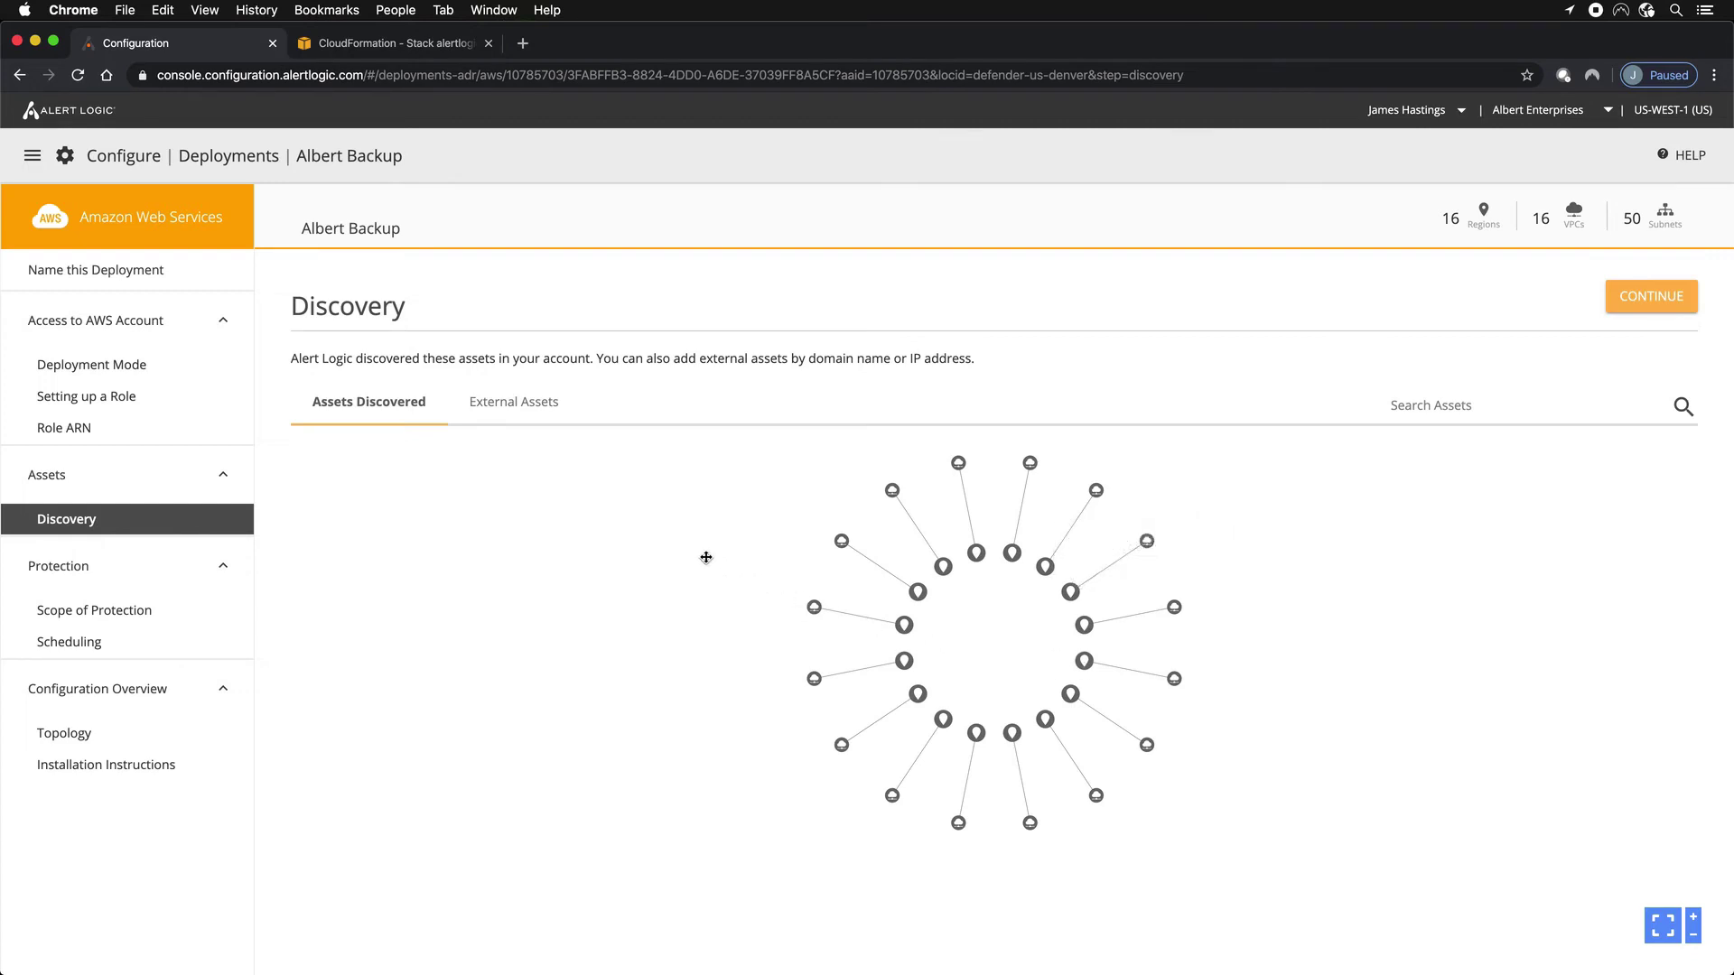
left_click(511, 413)
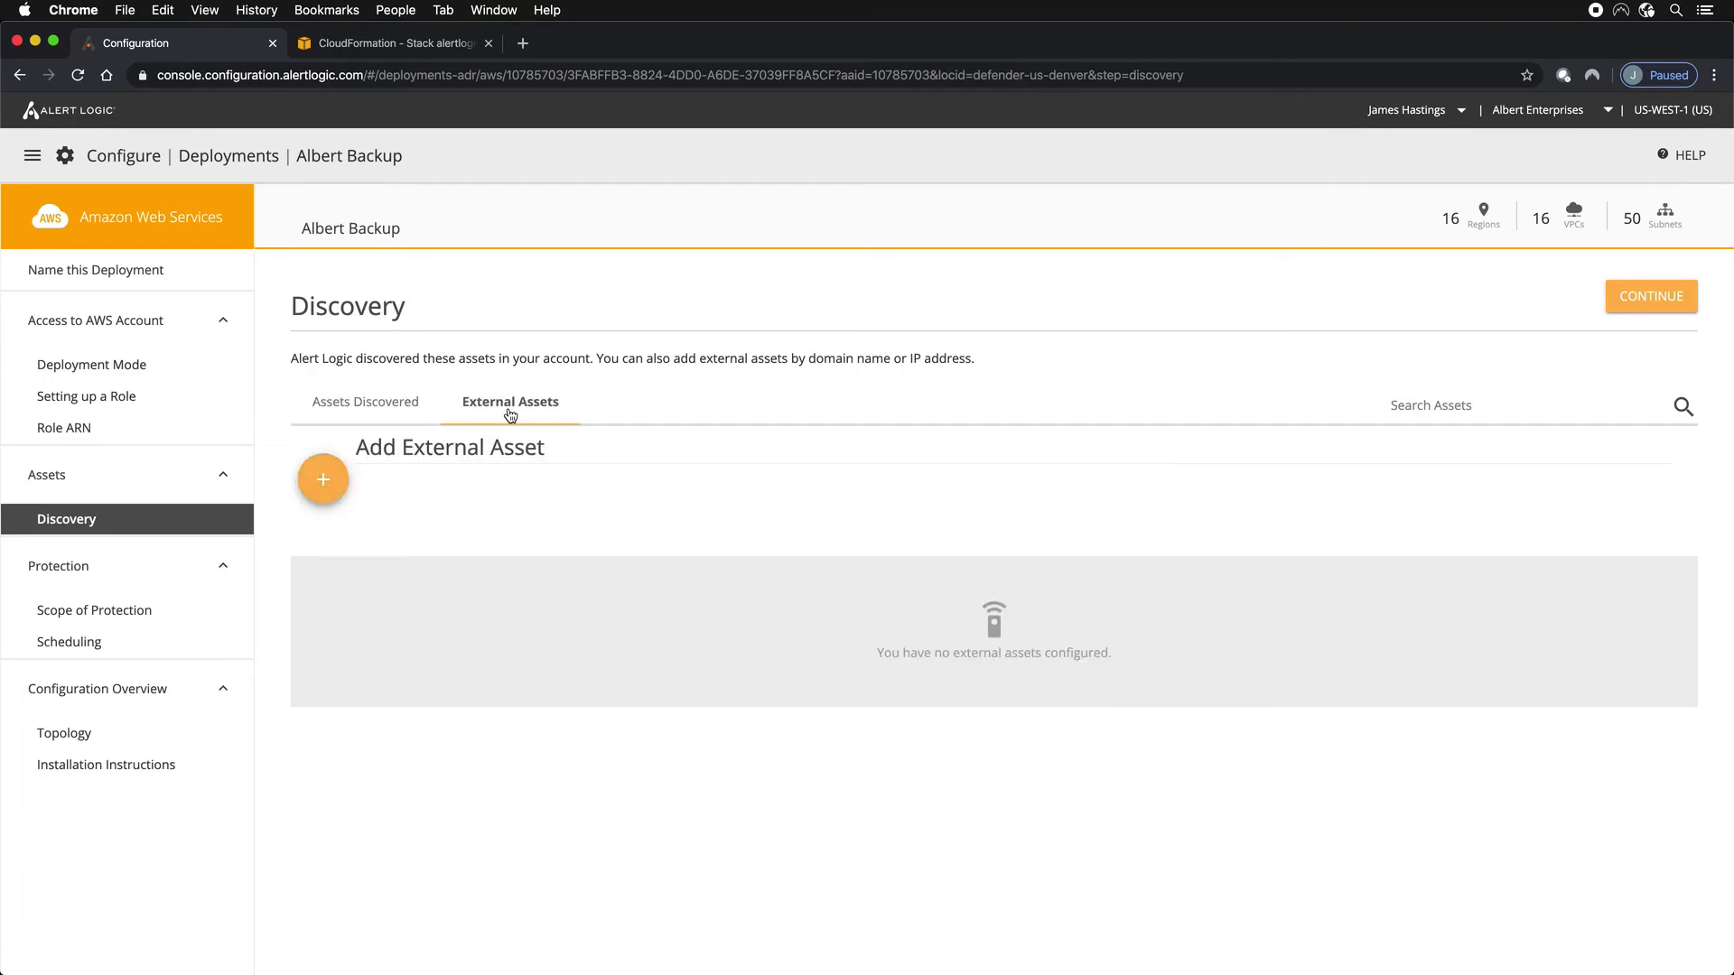
left_click(322, 482)
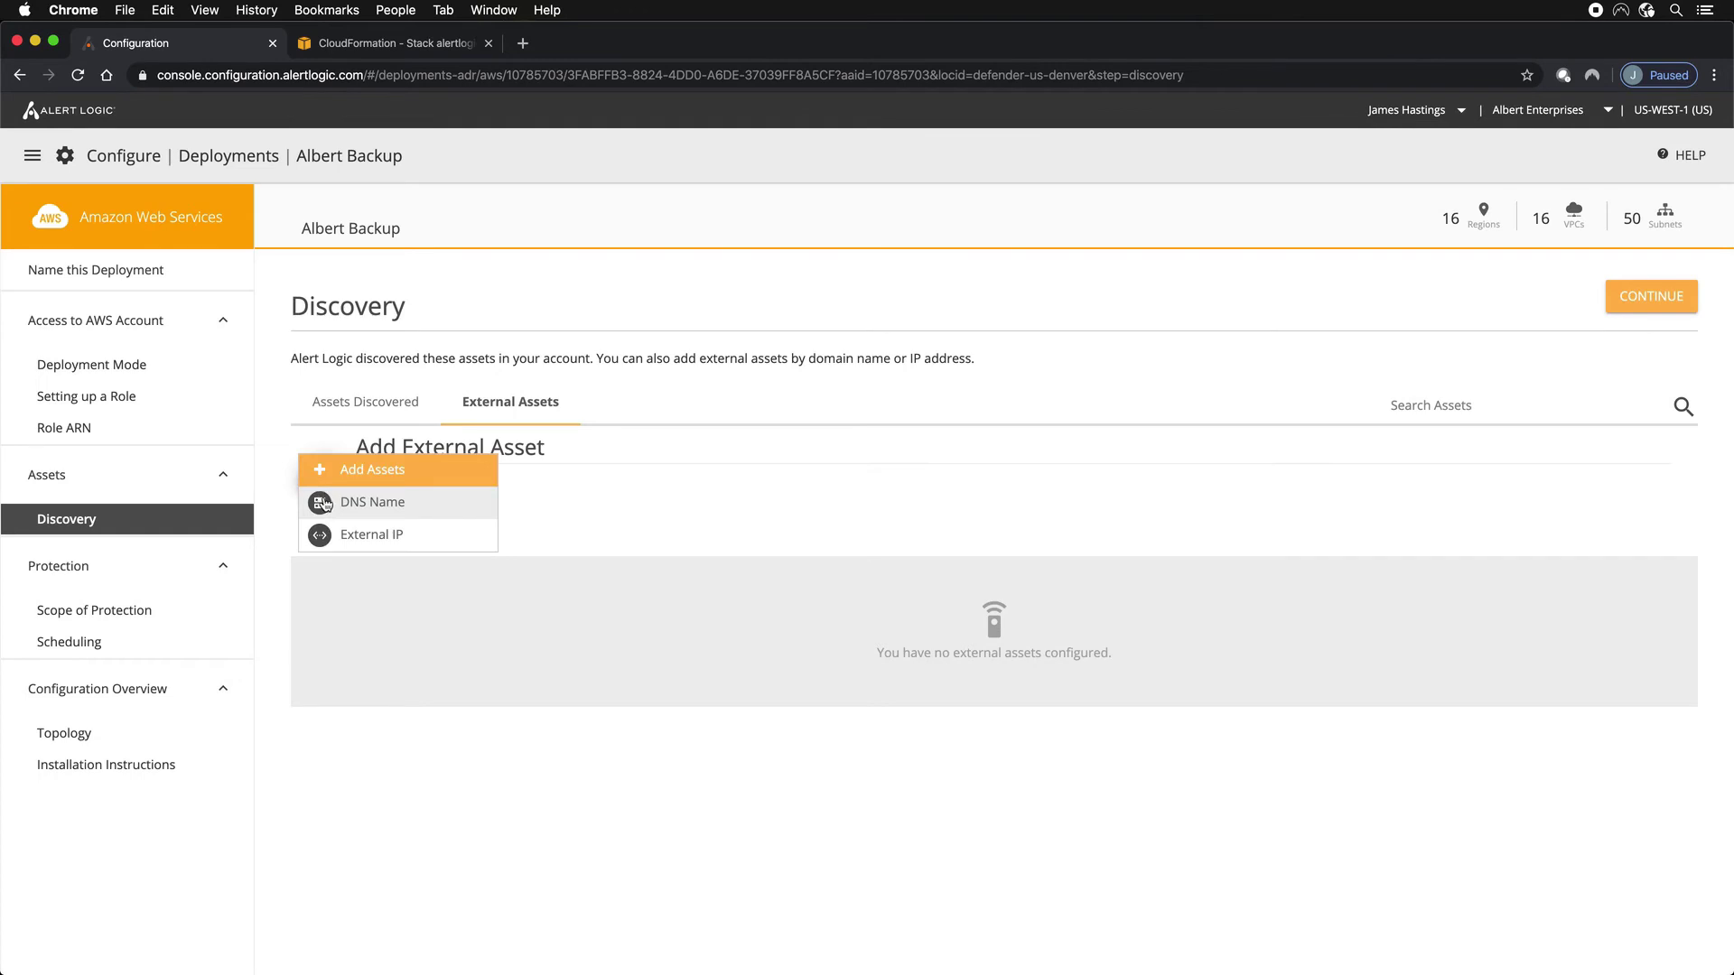
left_click(323, 504)
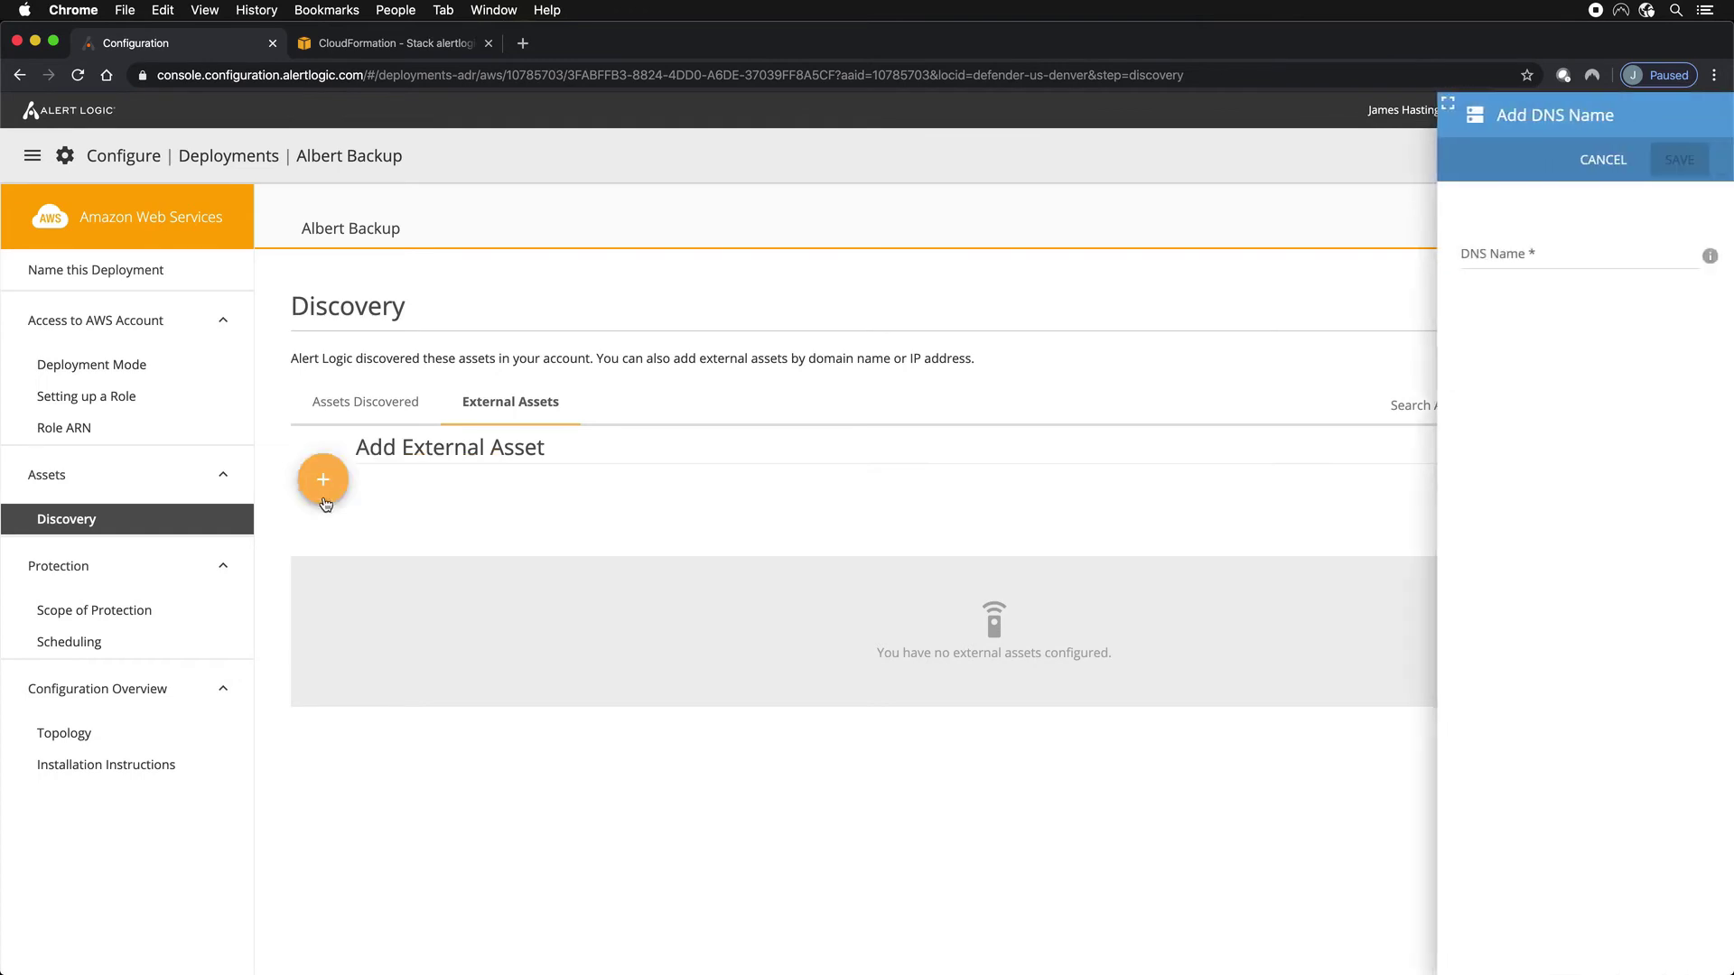
left_click(1460, 257)
type("www.ale")
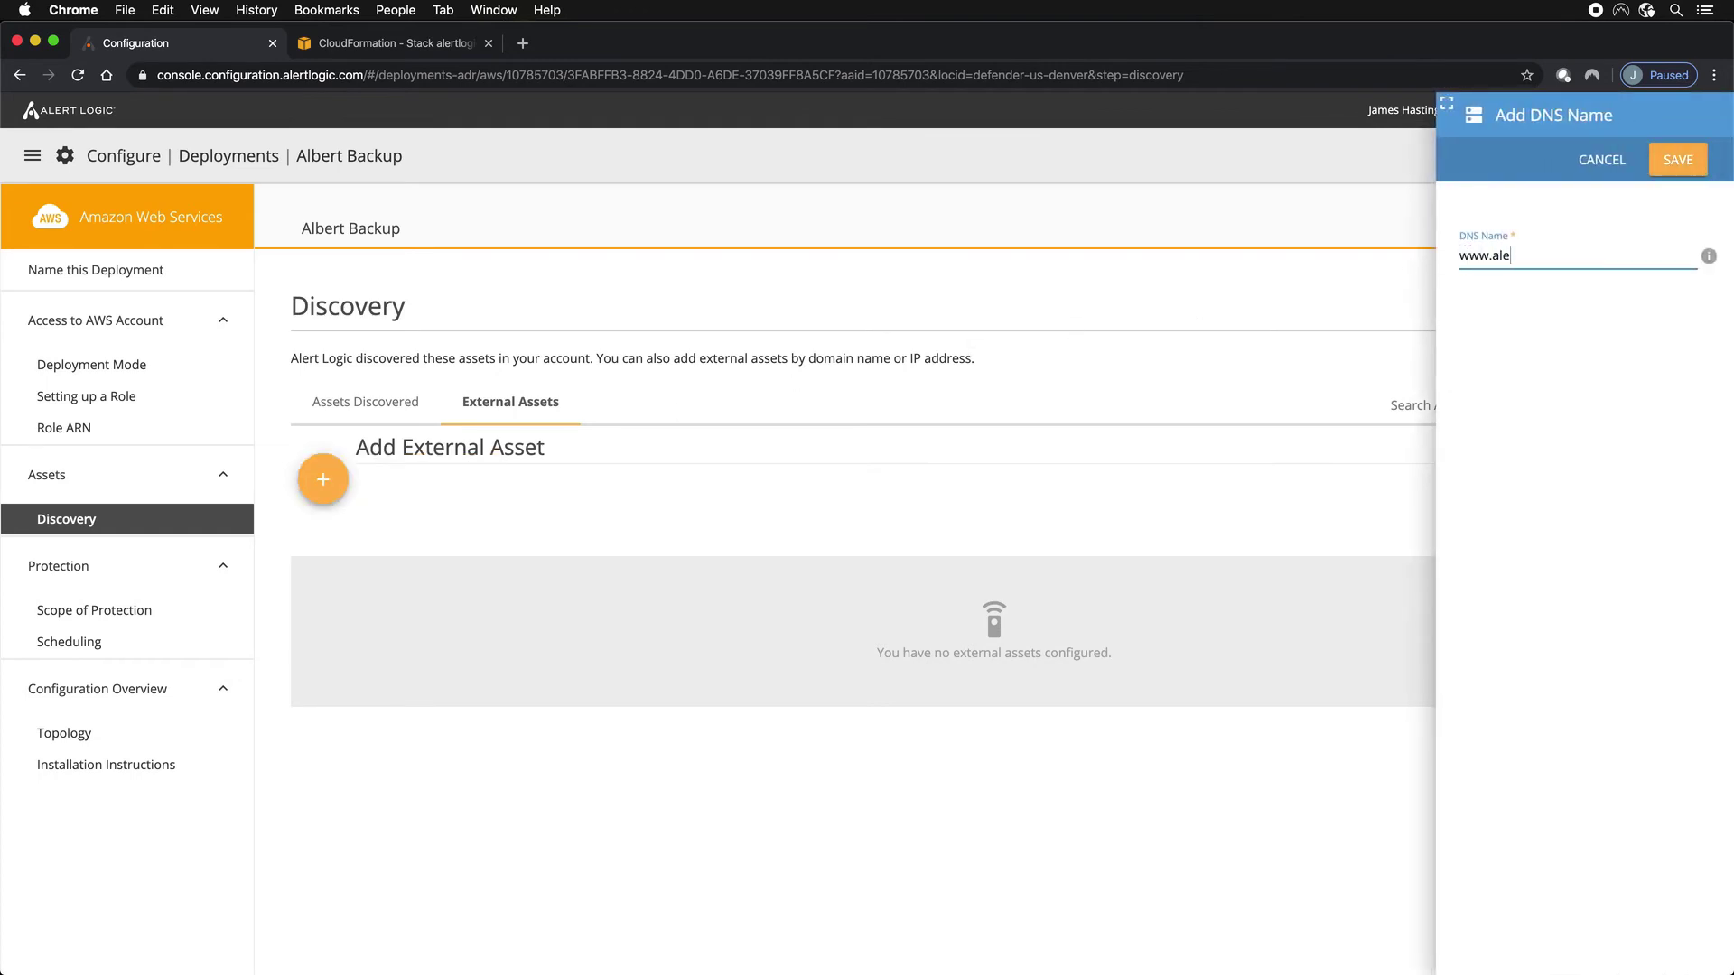
type("rtlogic.com")
left_click(1678, 161)
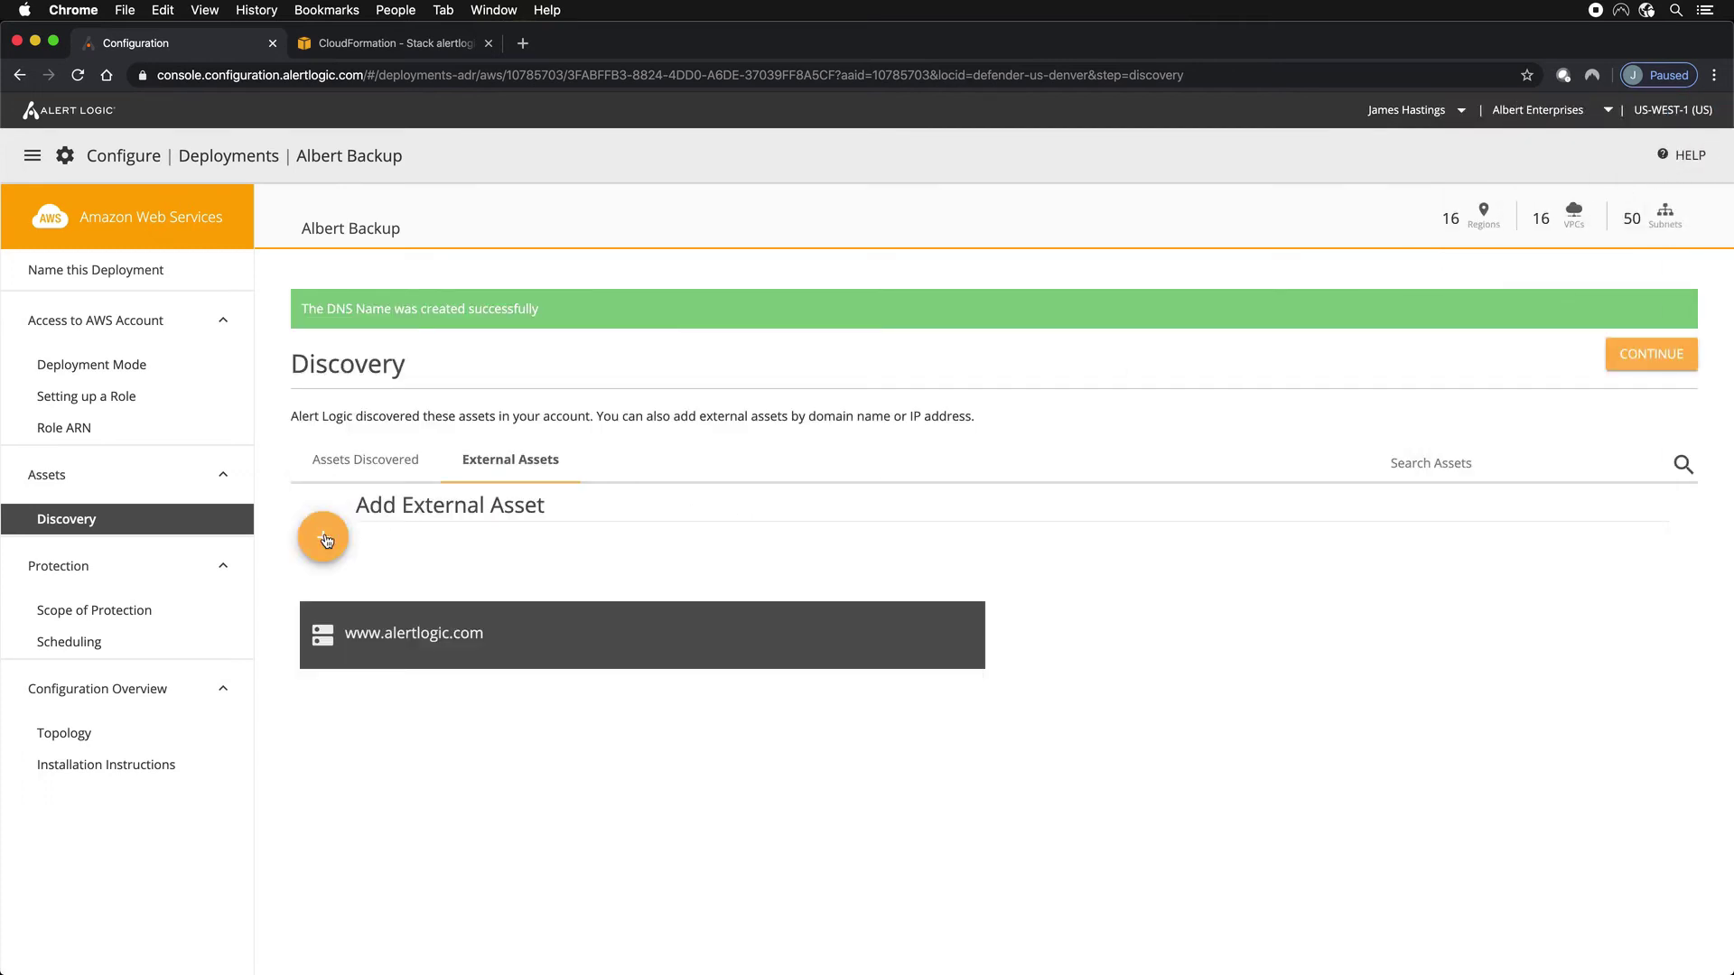
Step: Add an external IP asset named 'My Site' at 198.5.5.6
left_click(324, 540)
left_click(357, 596)
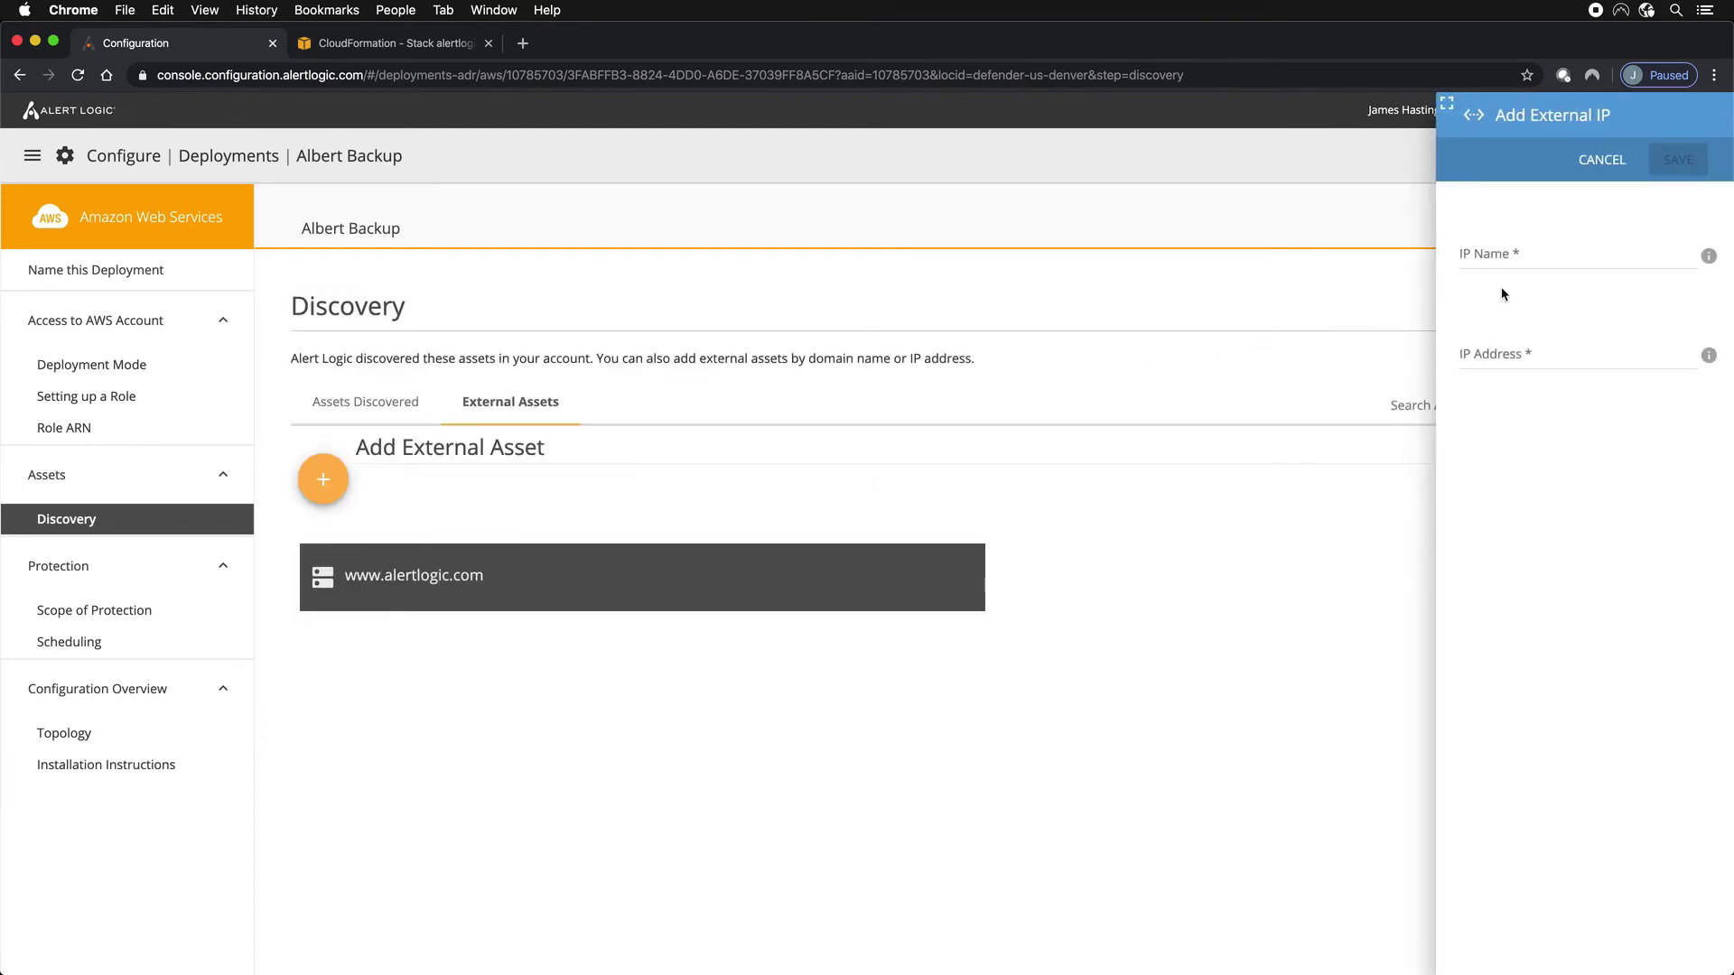
left_click(1569, 248)
type("My Site")
key("Tab")
type("198")
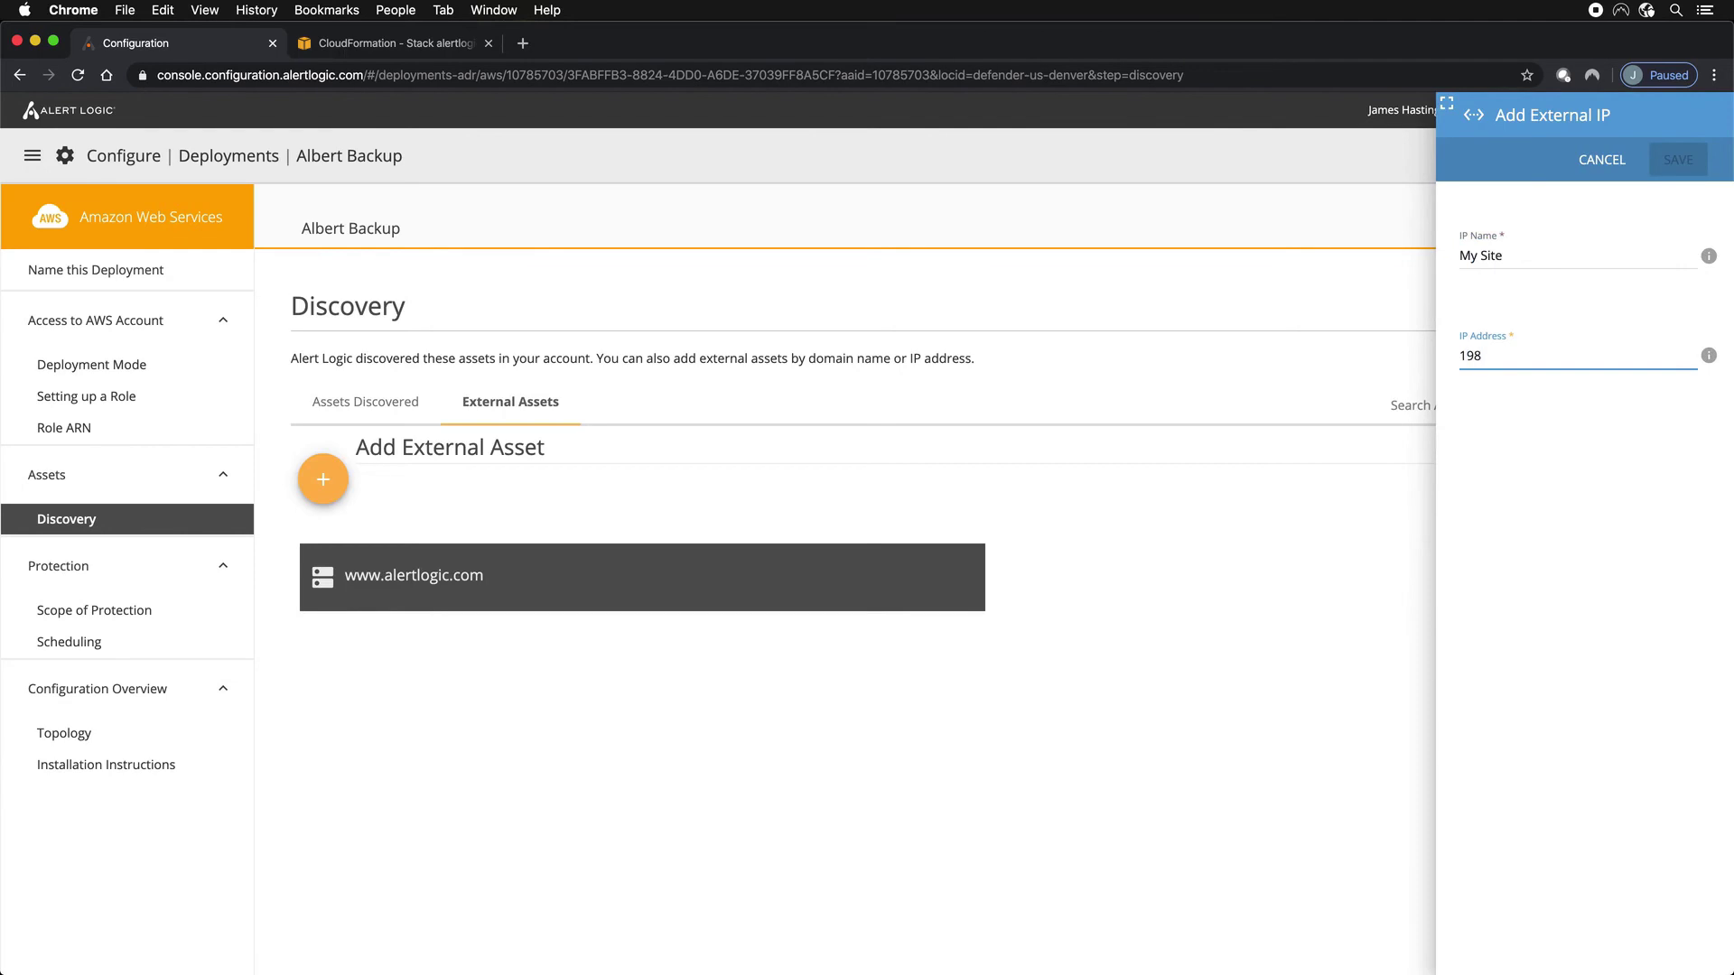
type(".5.5.6")
left_click(1663, 162)
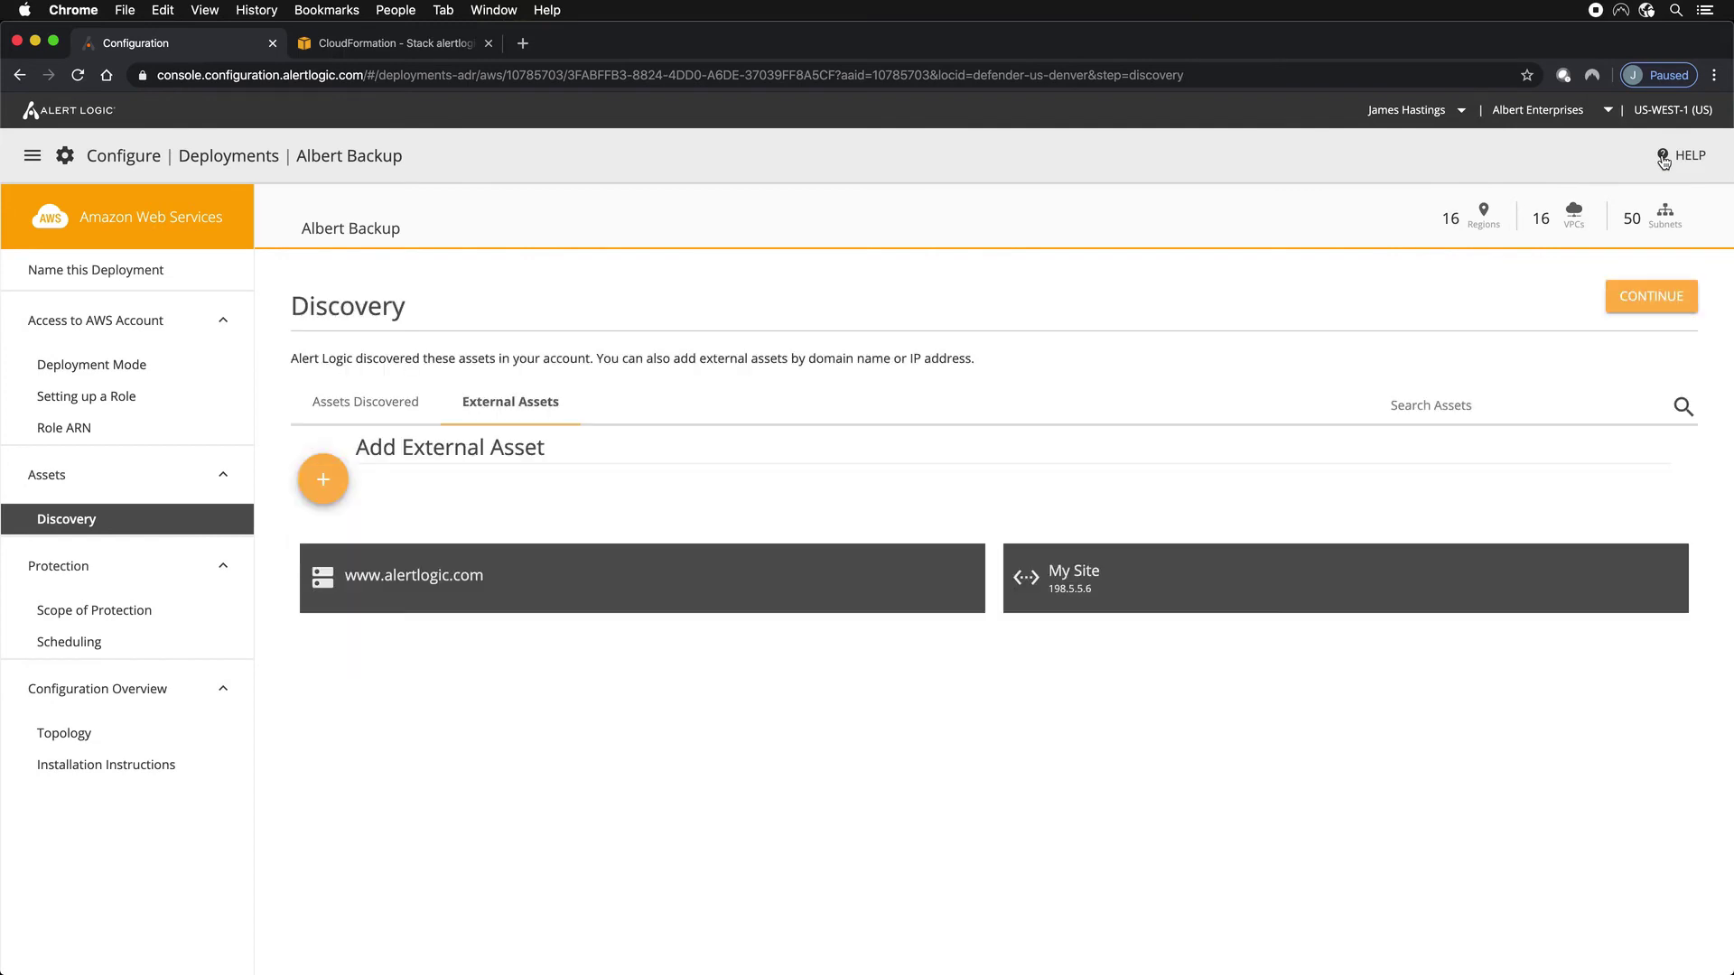
Step: Find us-east-1, set its VPC to Essentials protection, and save the scope
left_click(1659, 298)
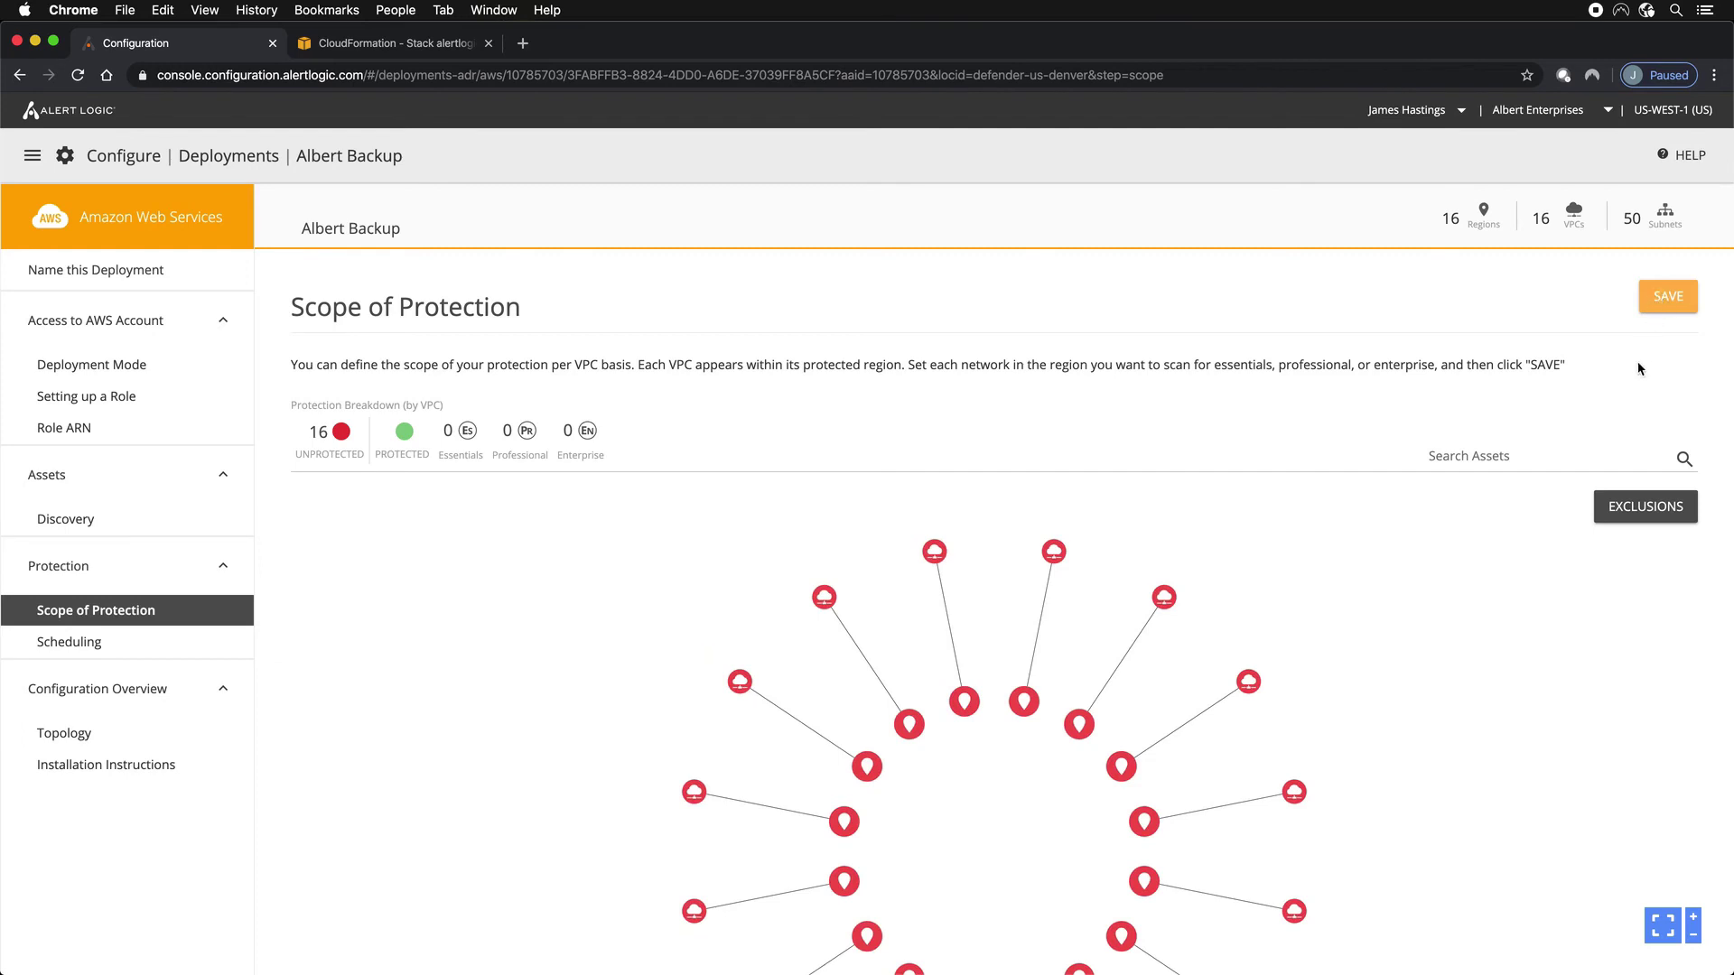
left_click(1580, 456)
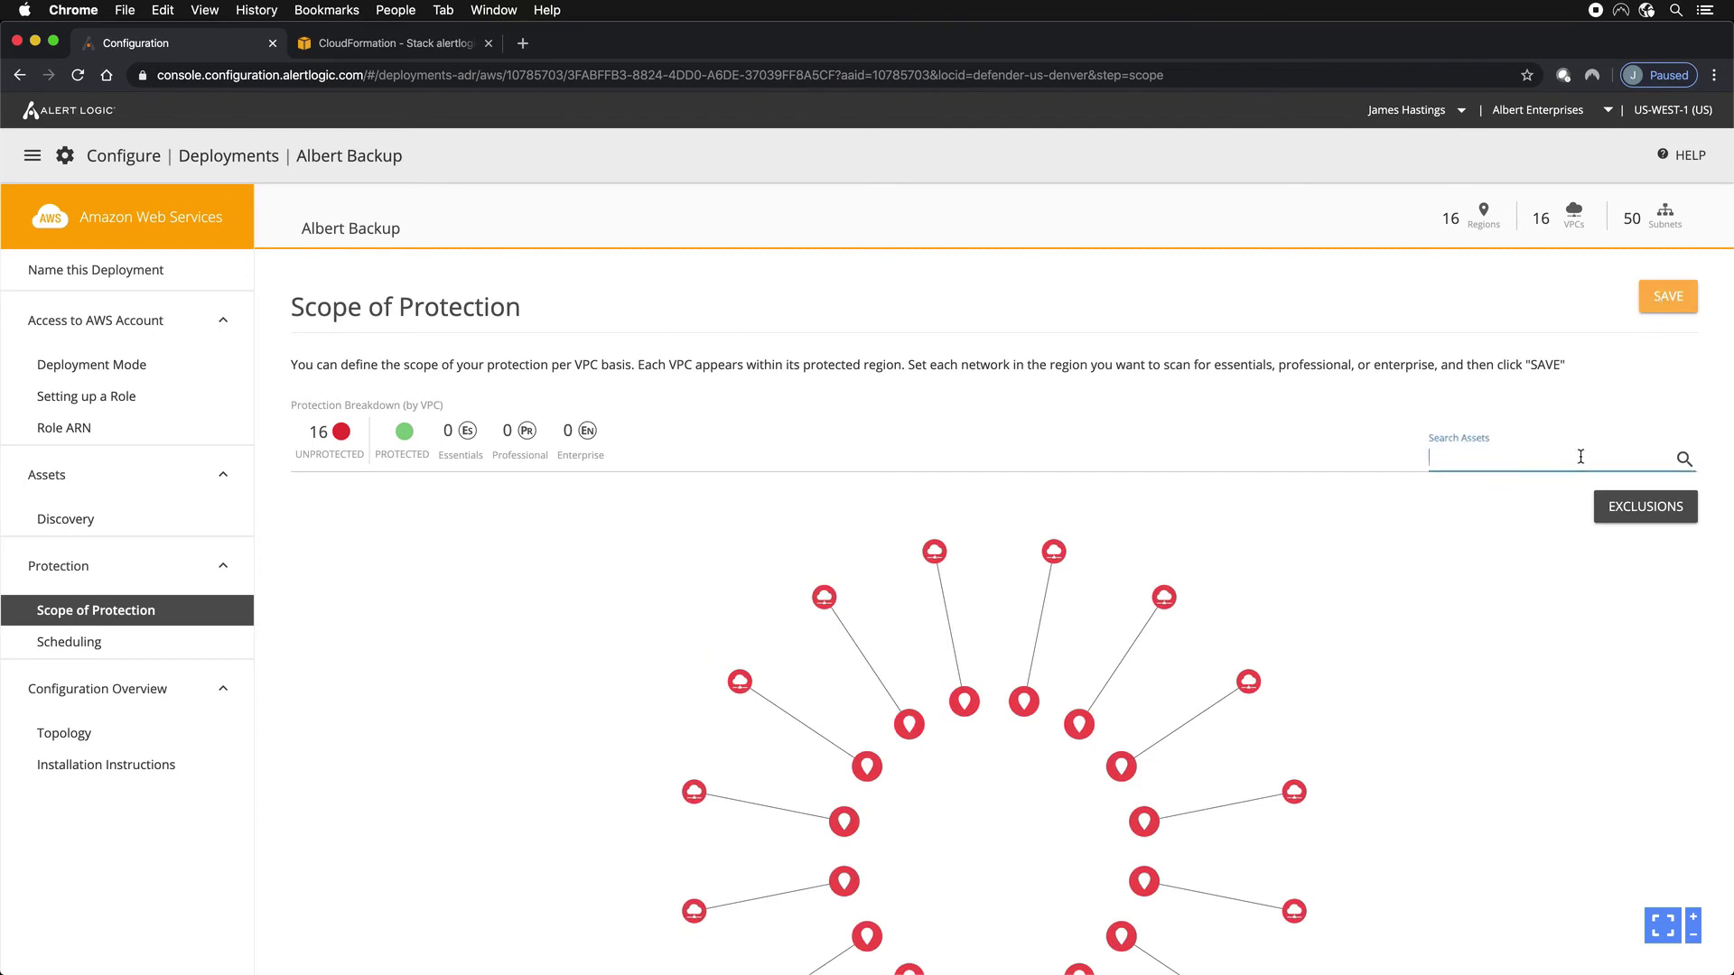
type("us-east-1")
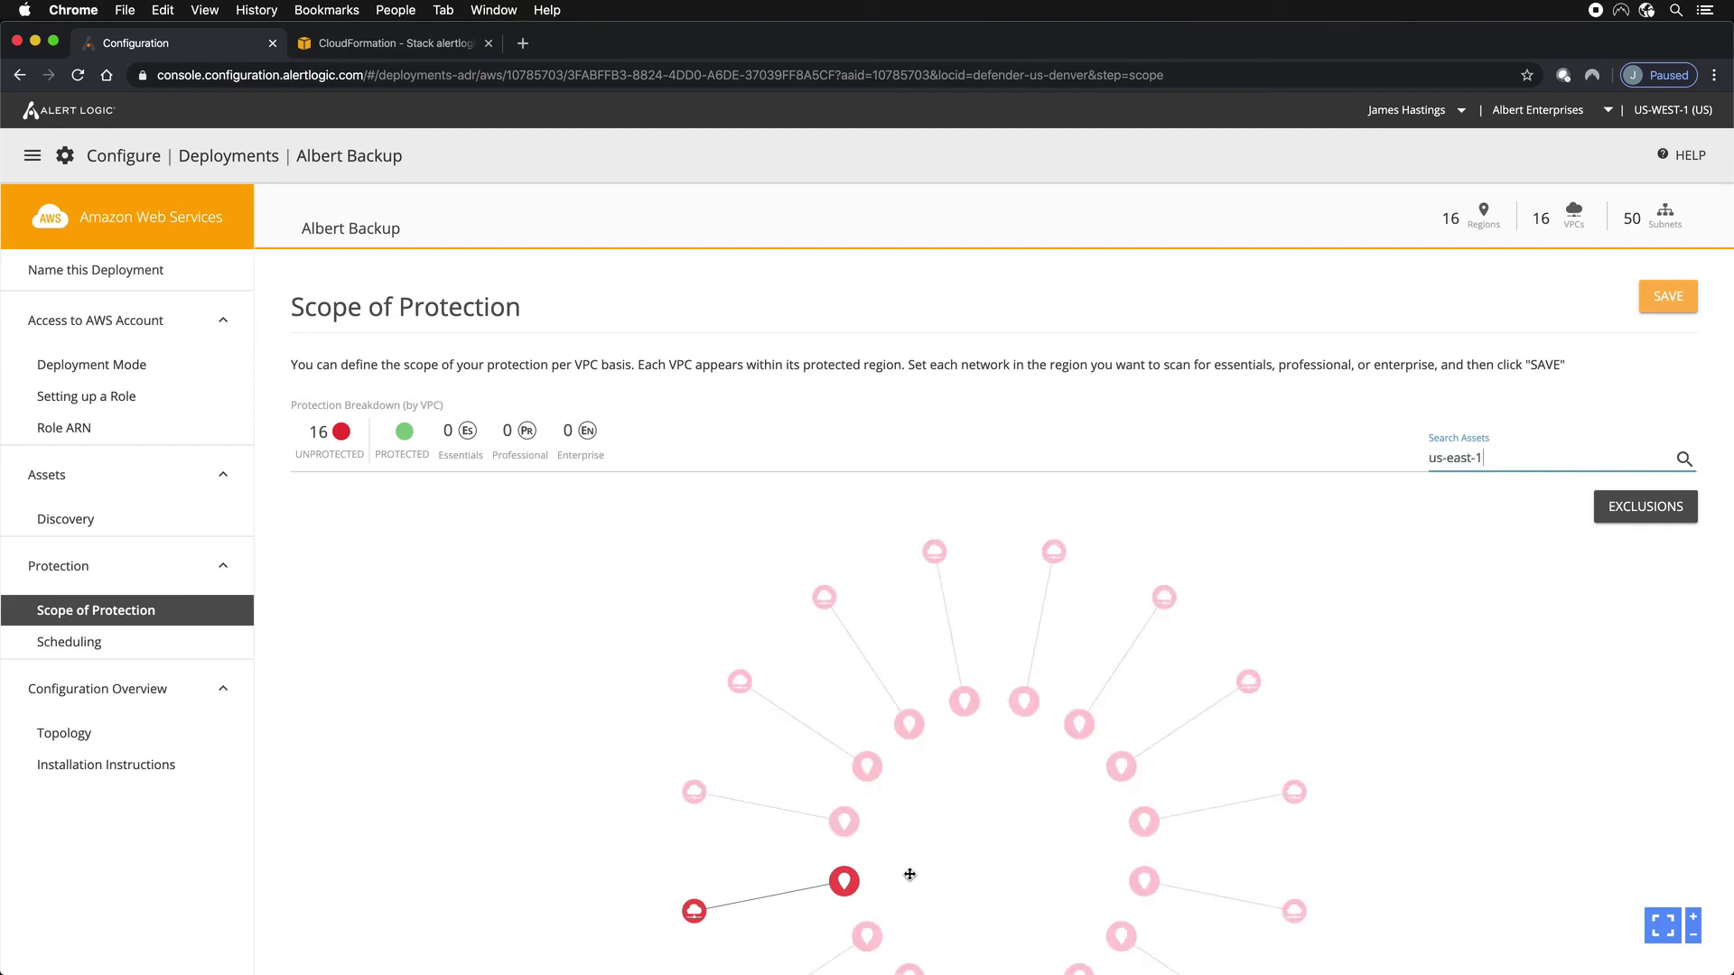
left_click(844, 880)
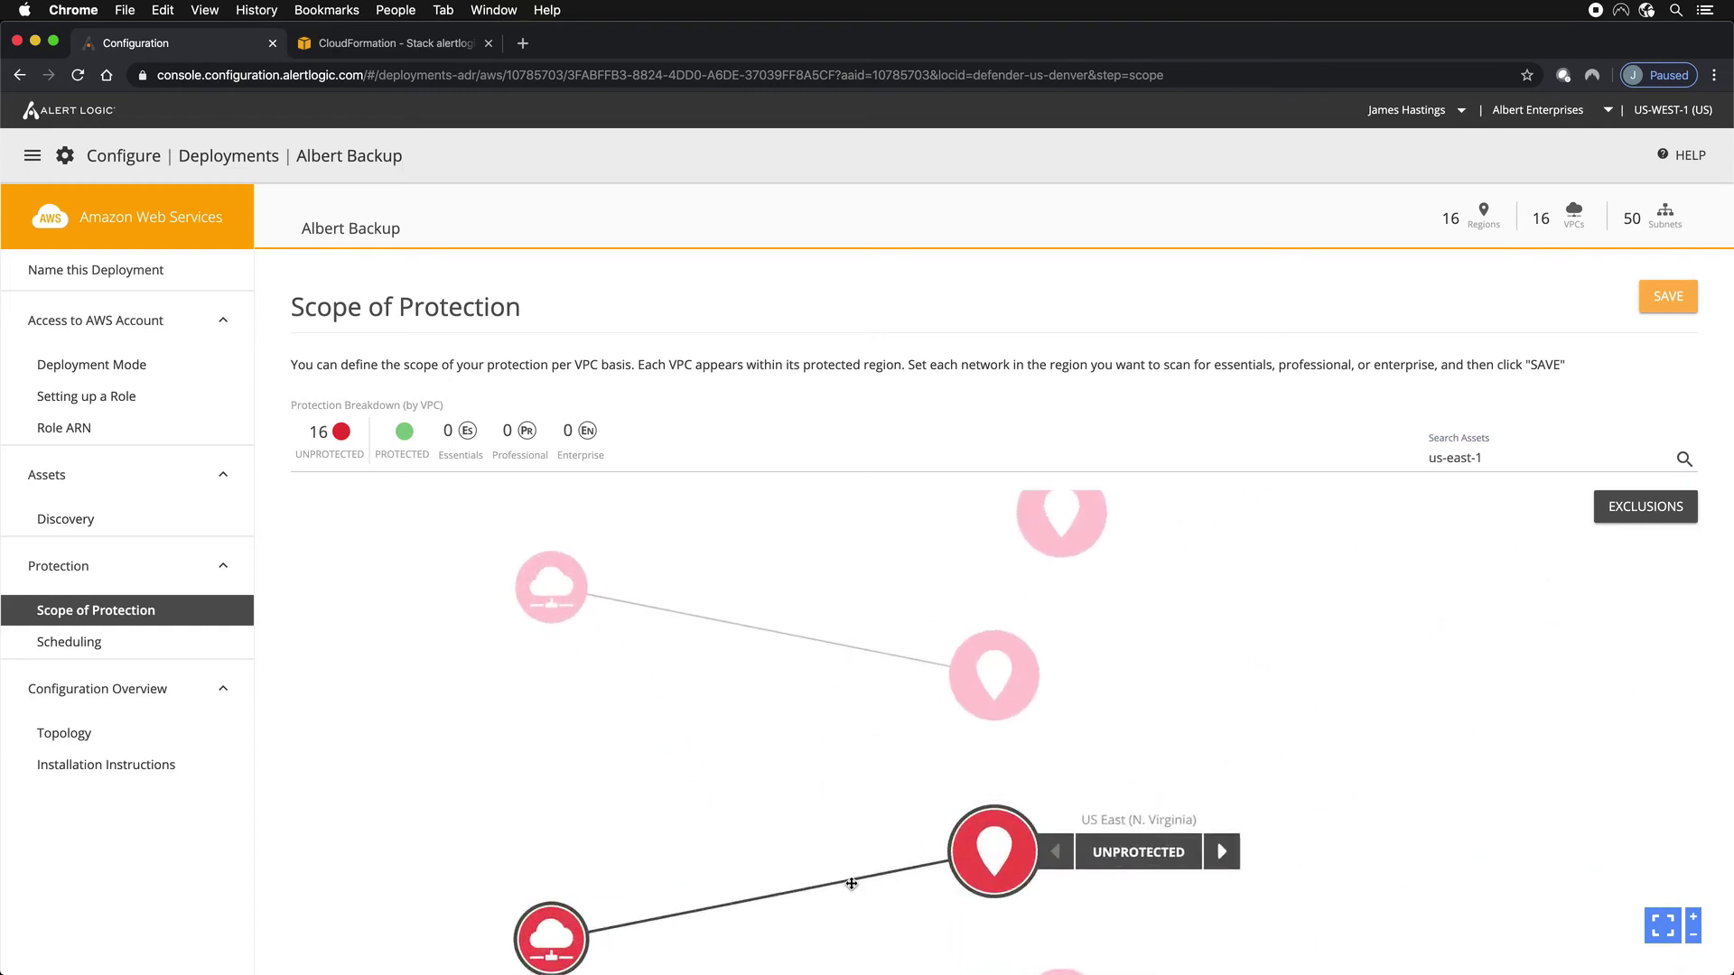
left_click(1223, 852)
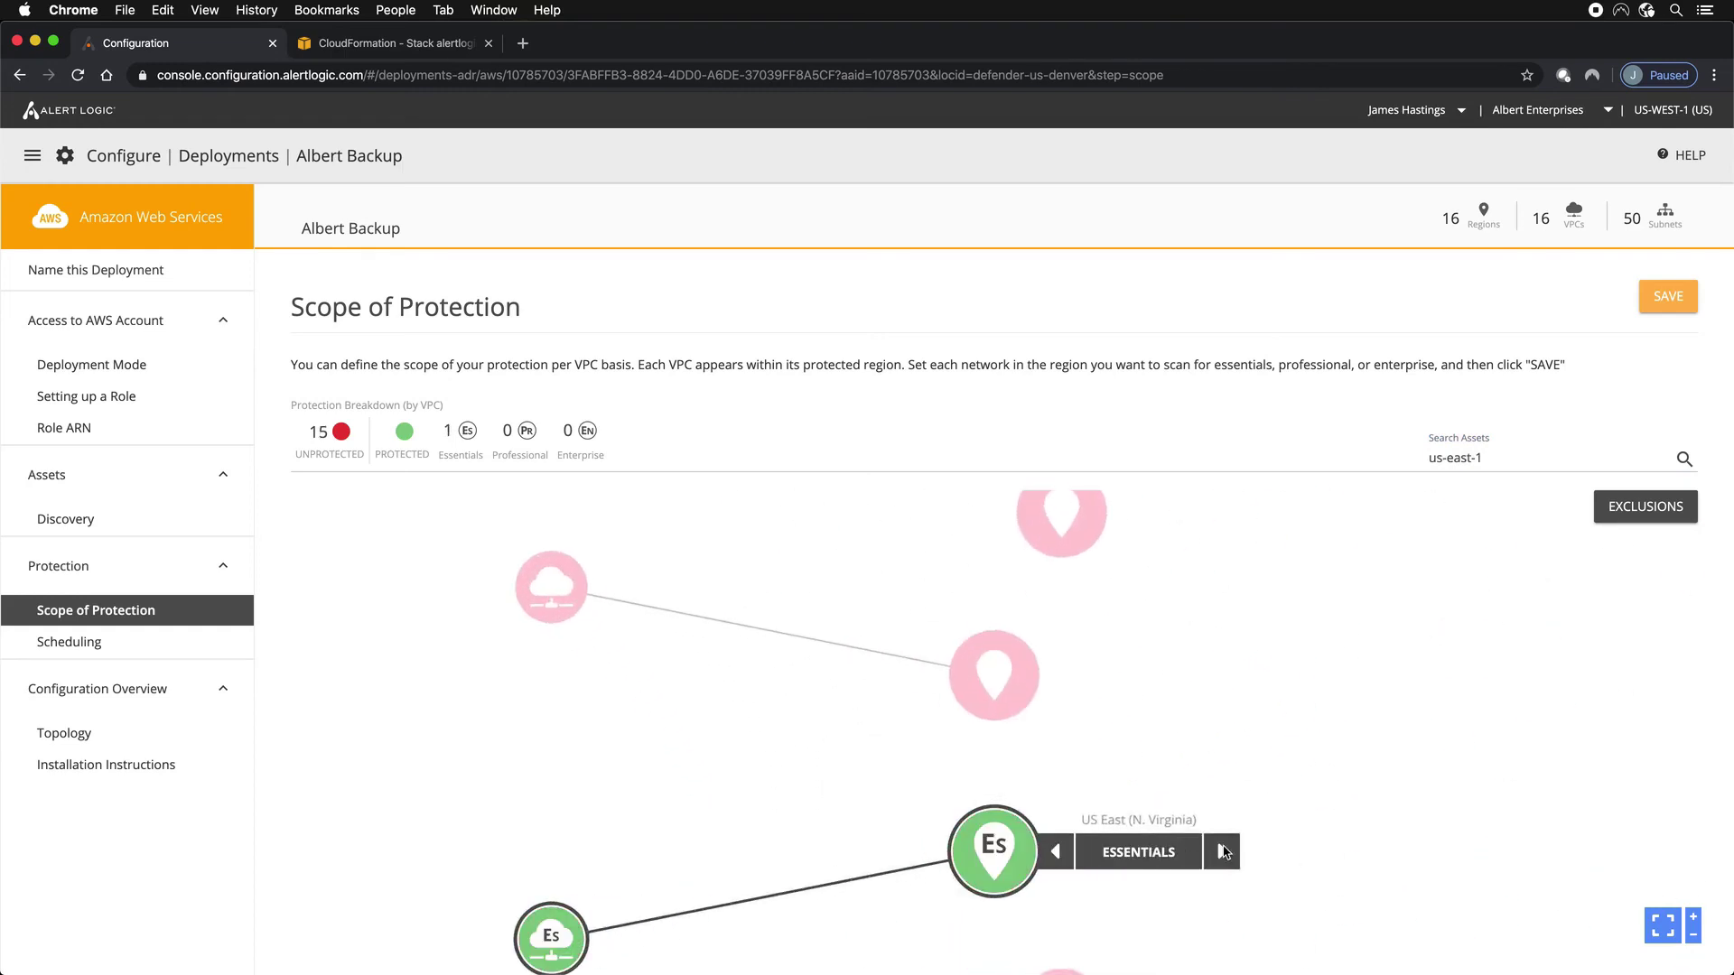
left_click(1057, 852)
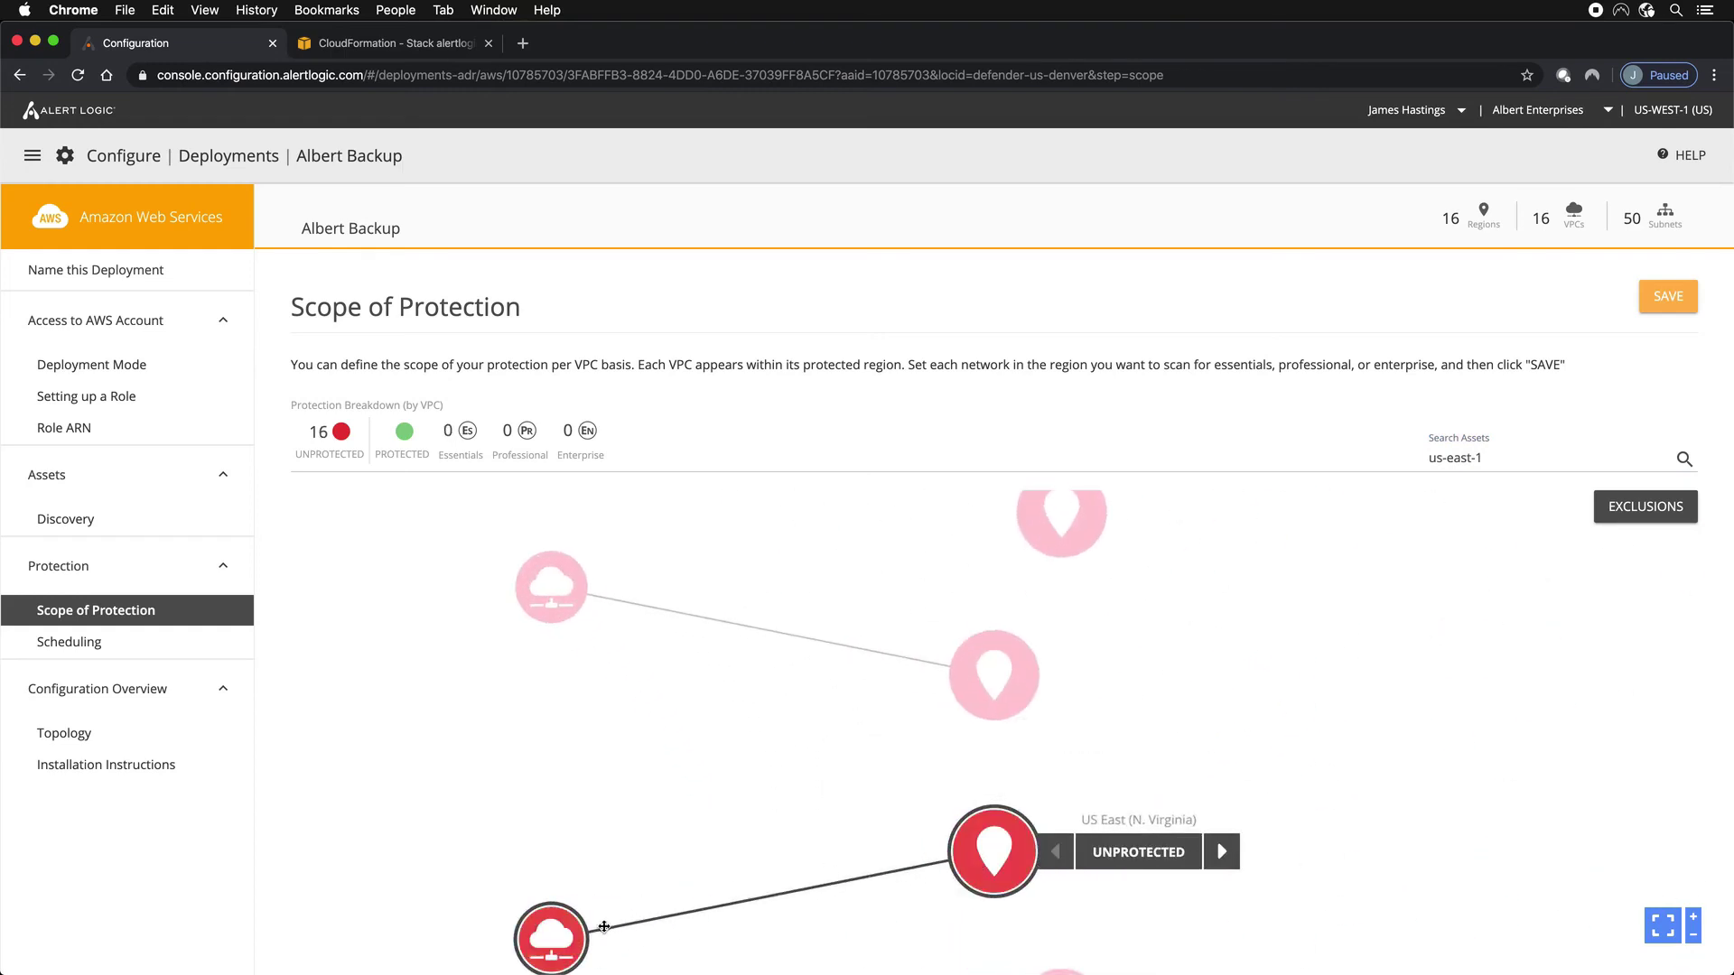
left_click(565, 944)
left_click(1217, 852)
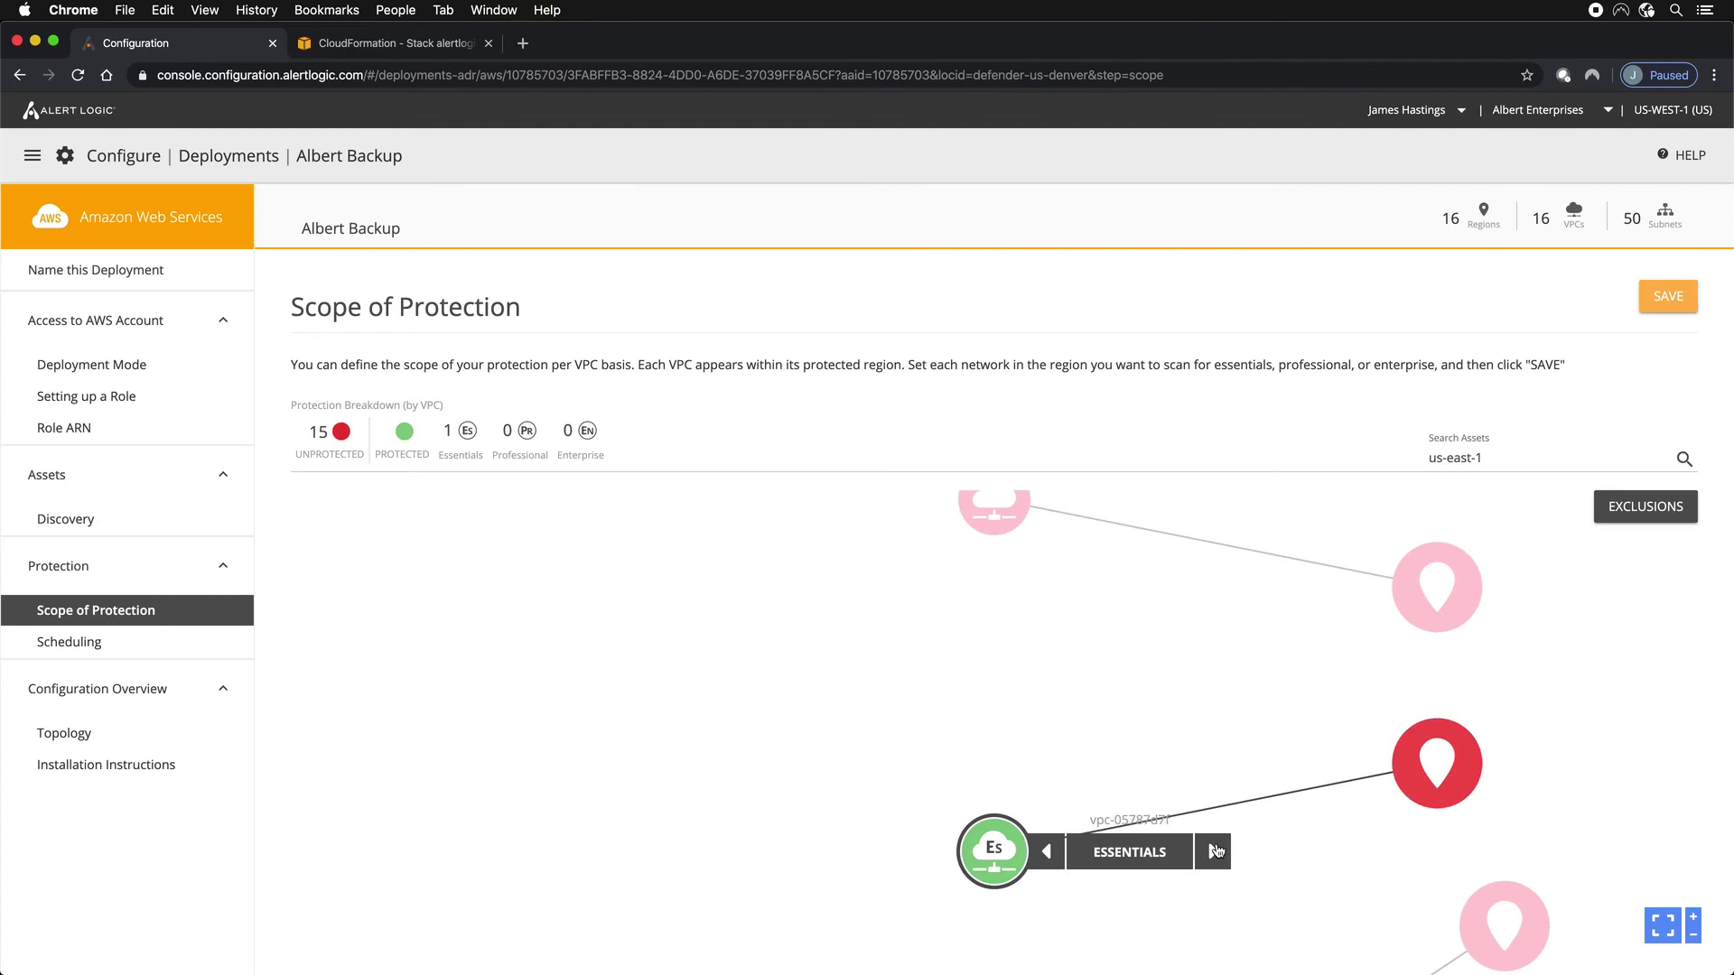
left_click(1660, 309)
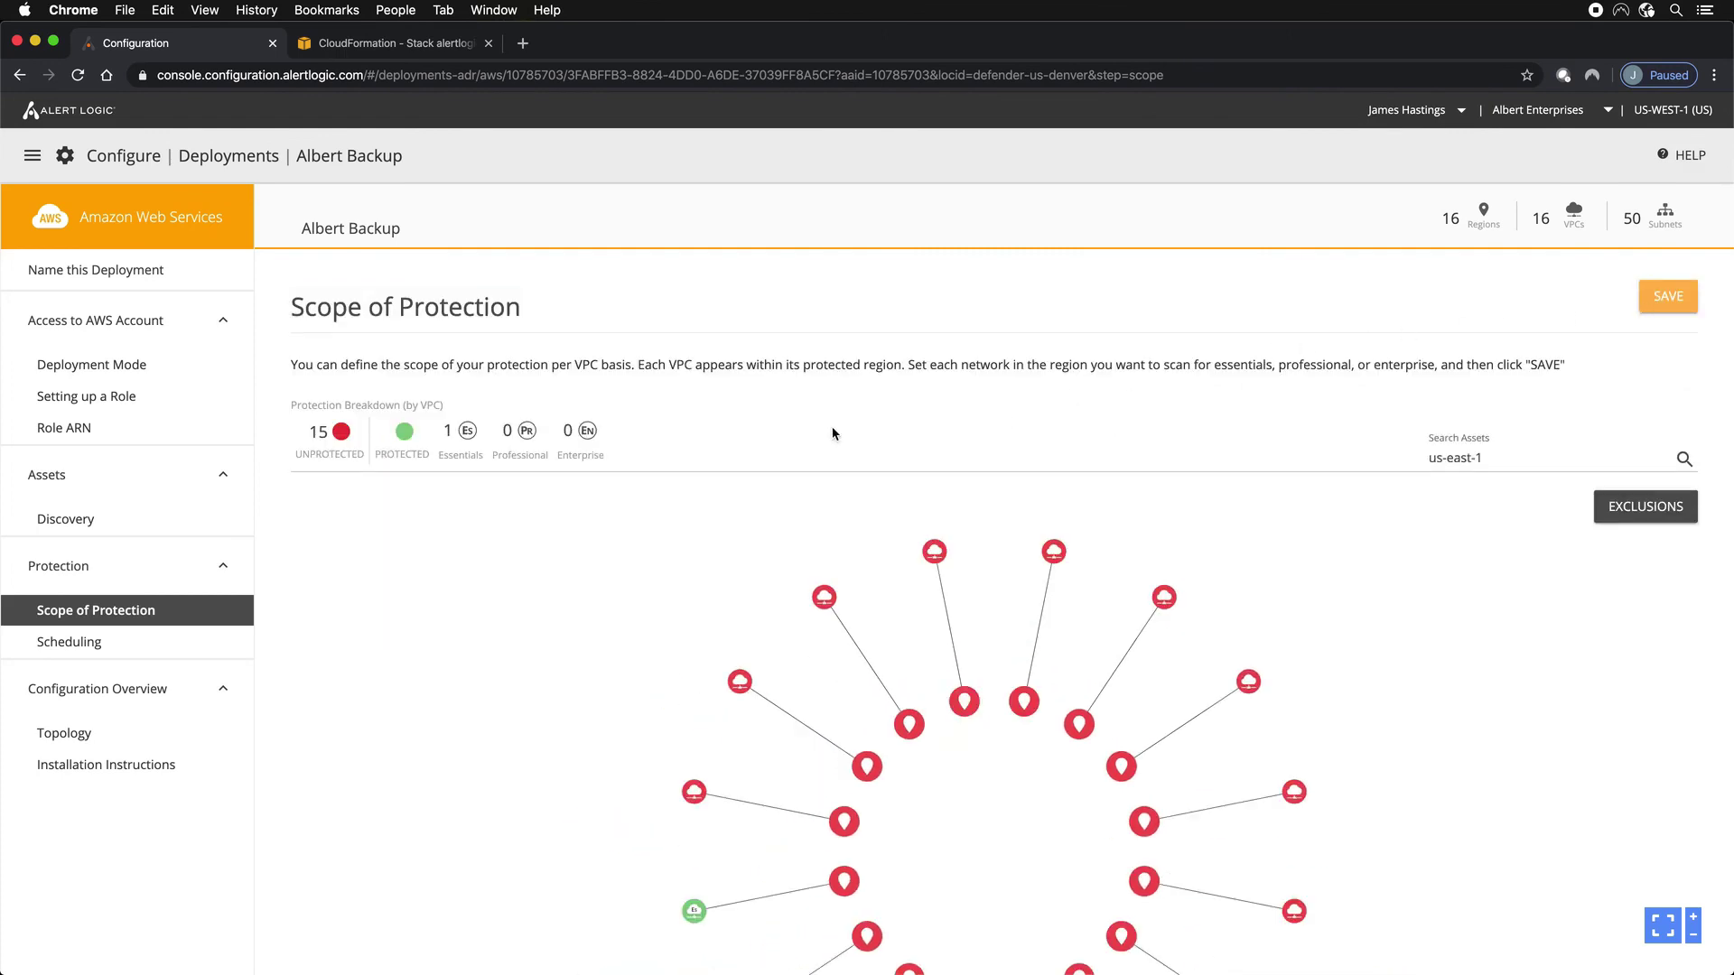
Step: Choose 'Scan only during certain times on certain days' with a 12-hour window on Monday, Tuesday, Wednesday
left_click(155, 642)
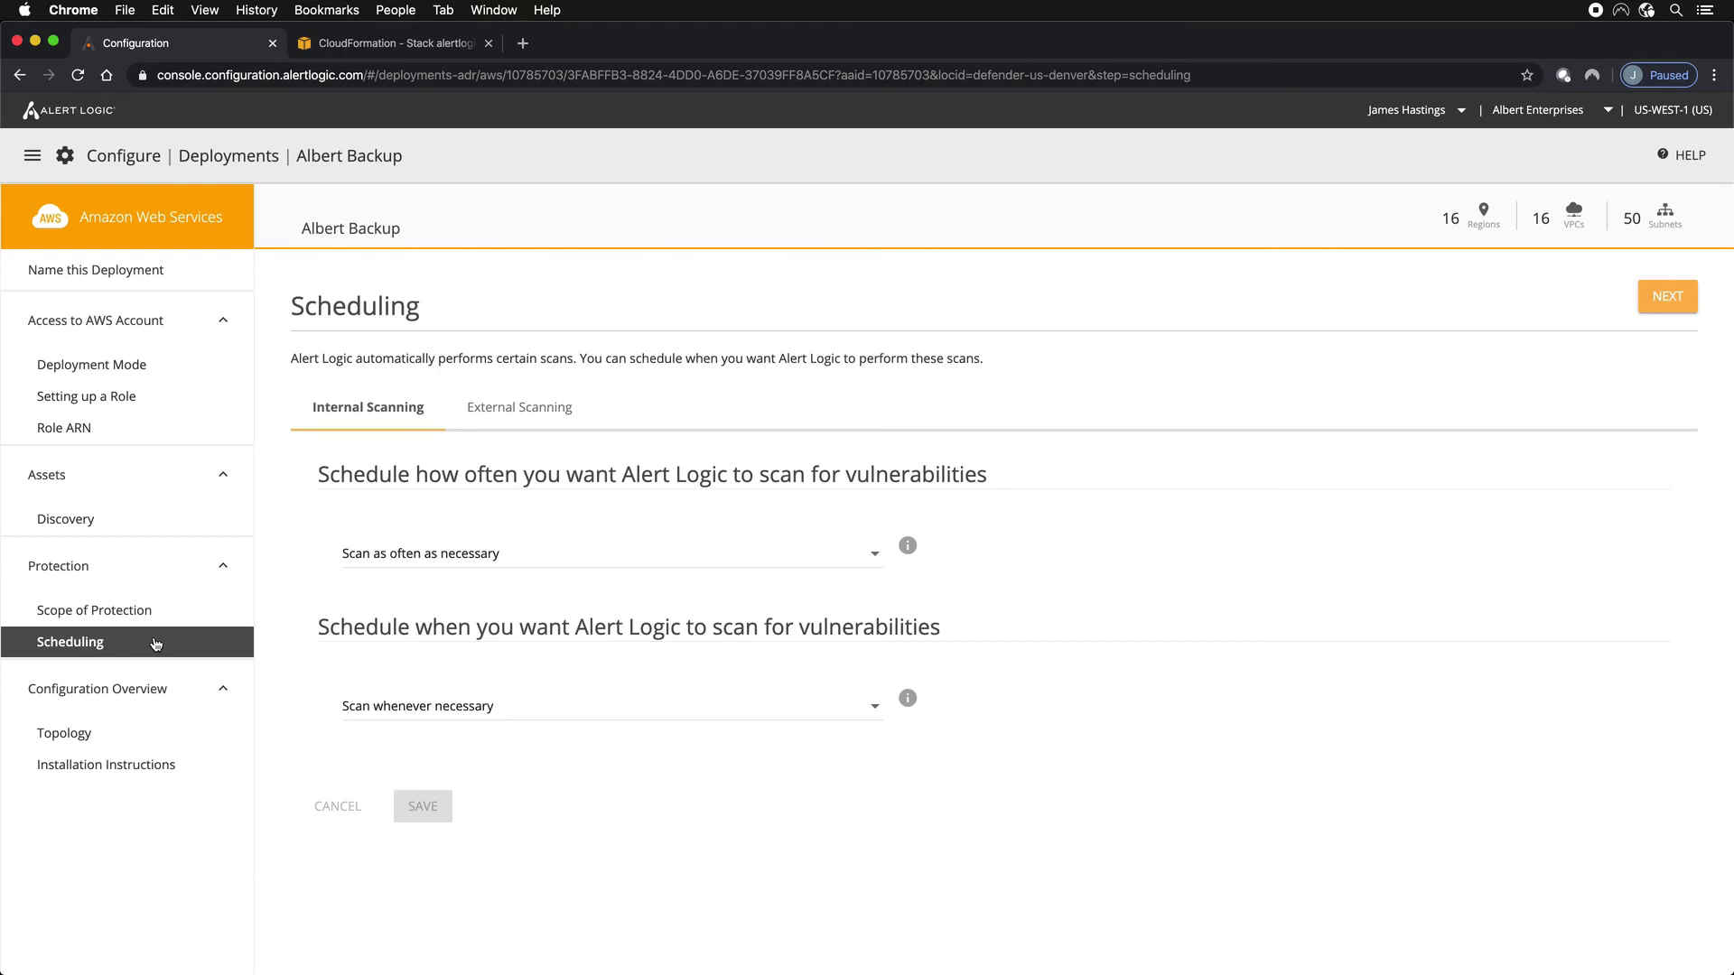
left_click(380, 567)
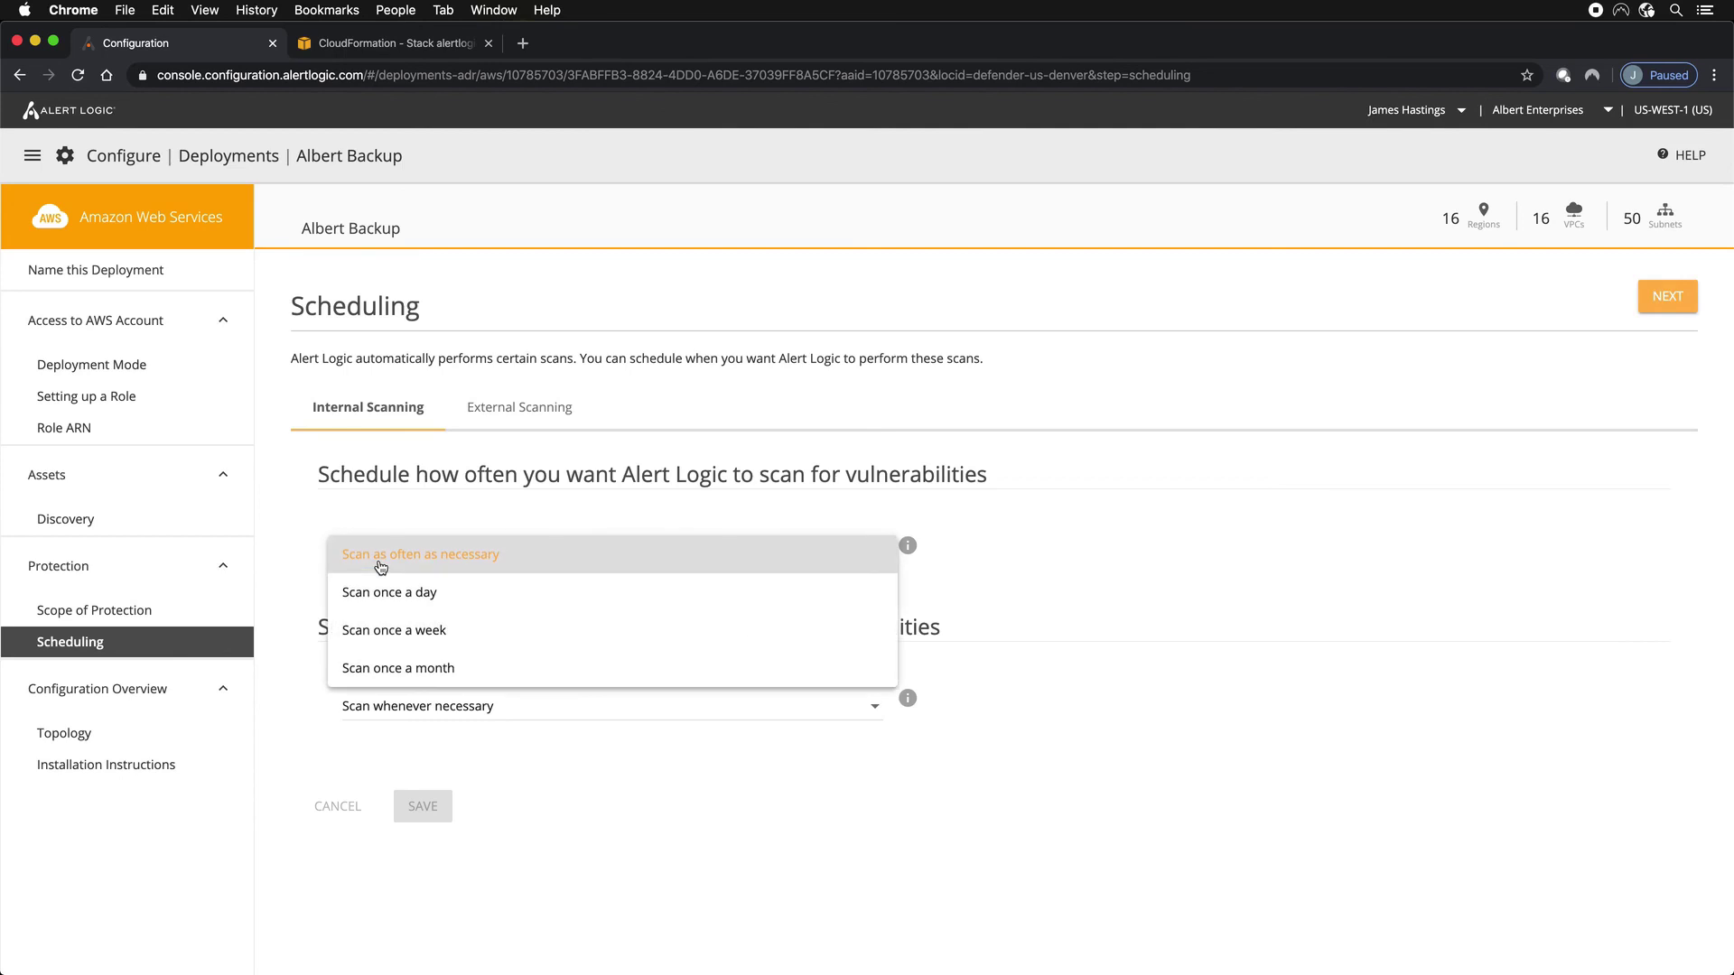
left_click(316, 581)
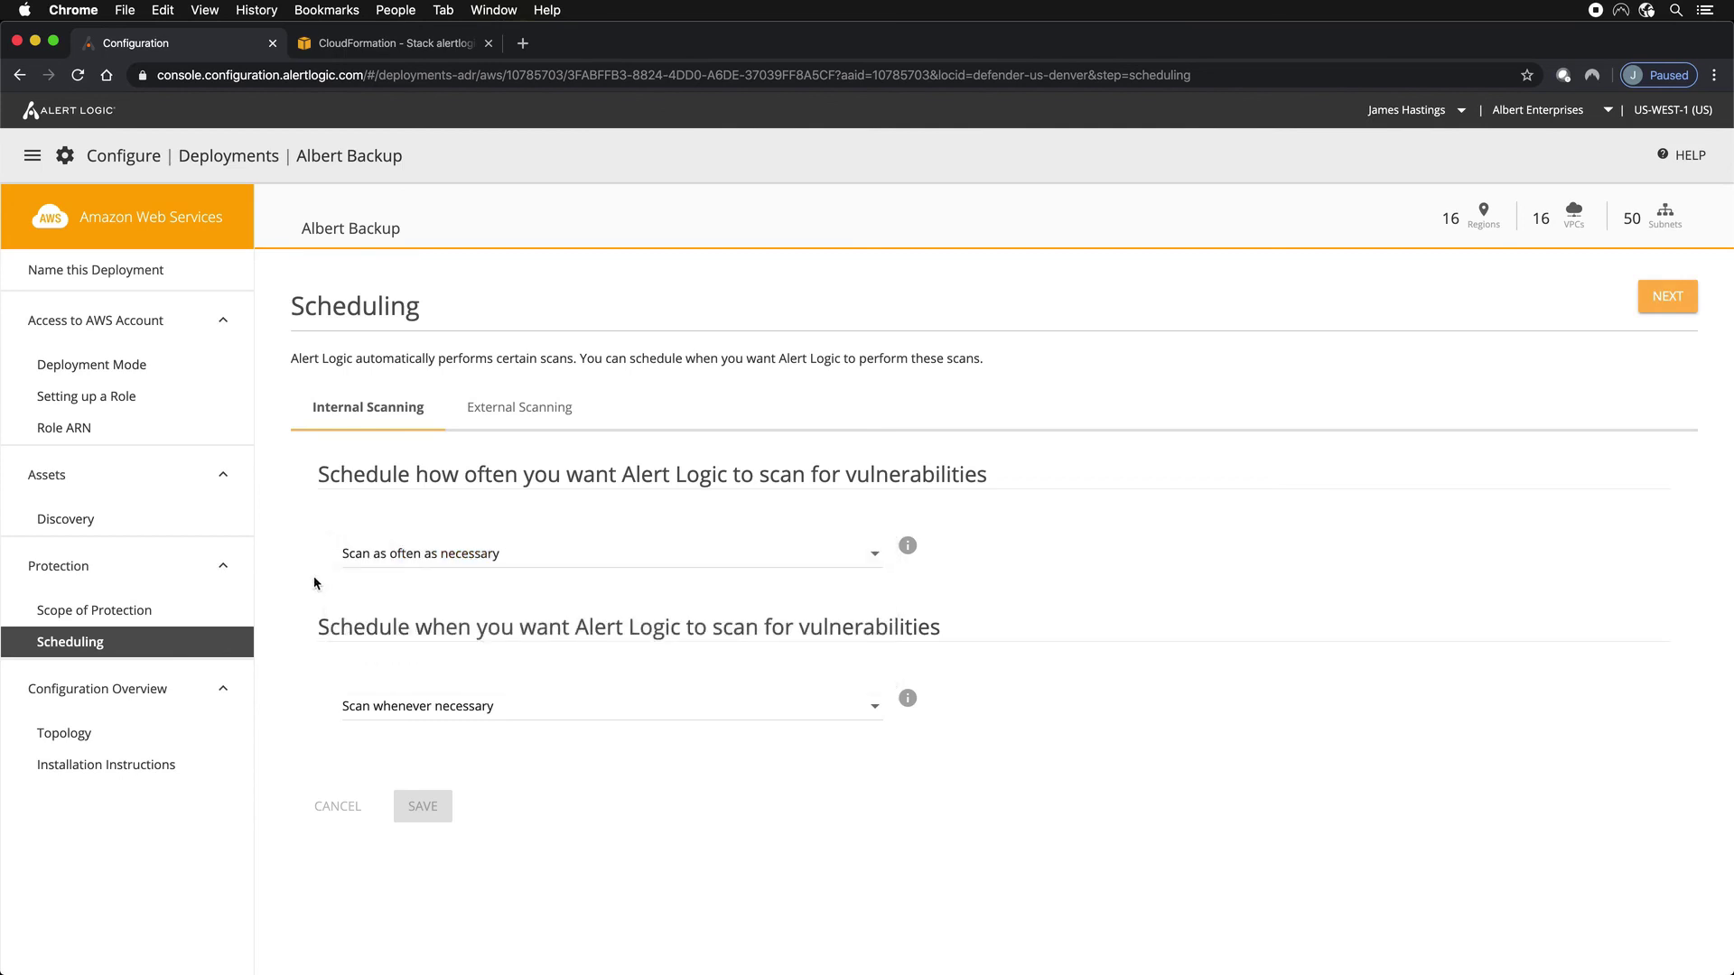
left_click(409, 692)
left_click(428, 747)
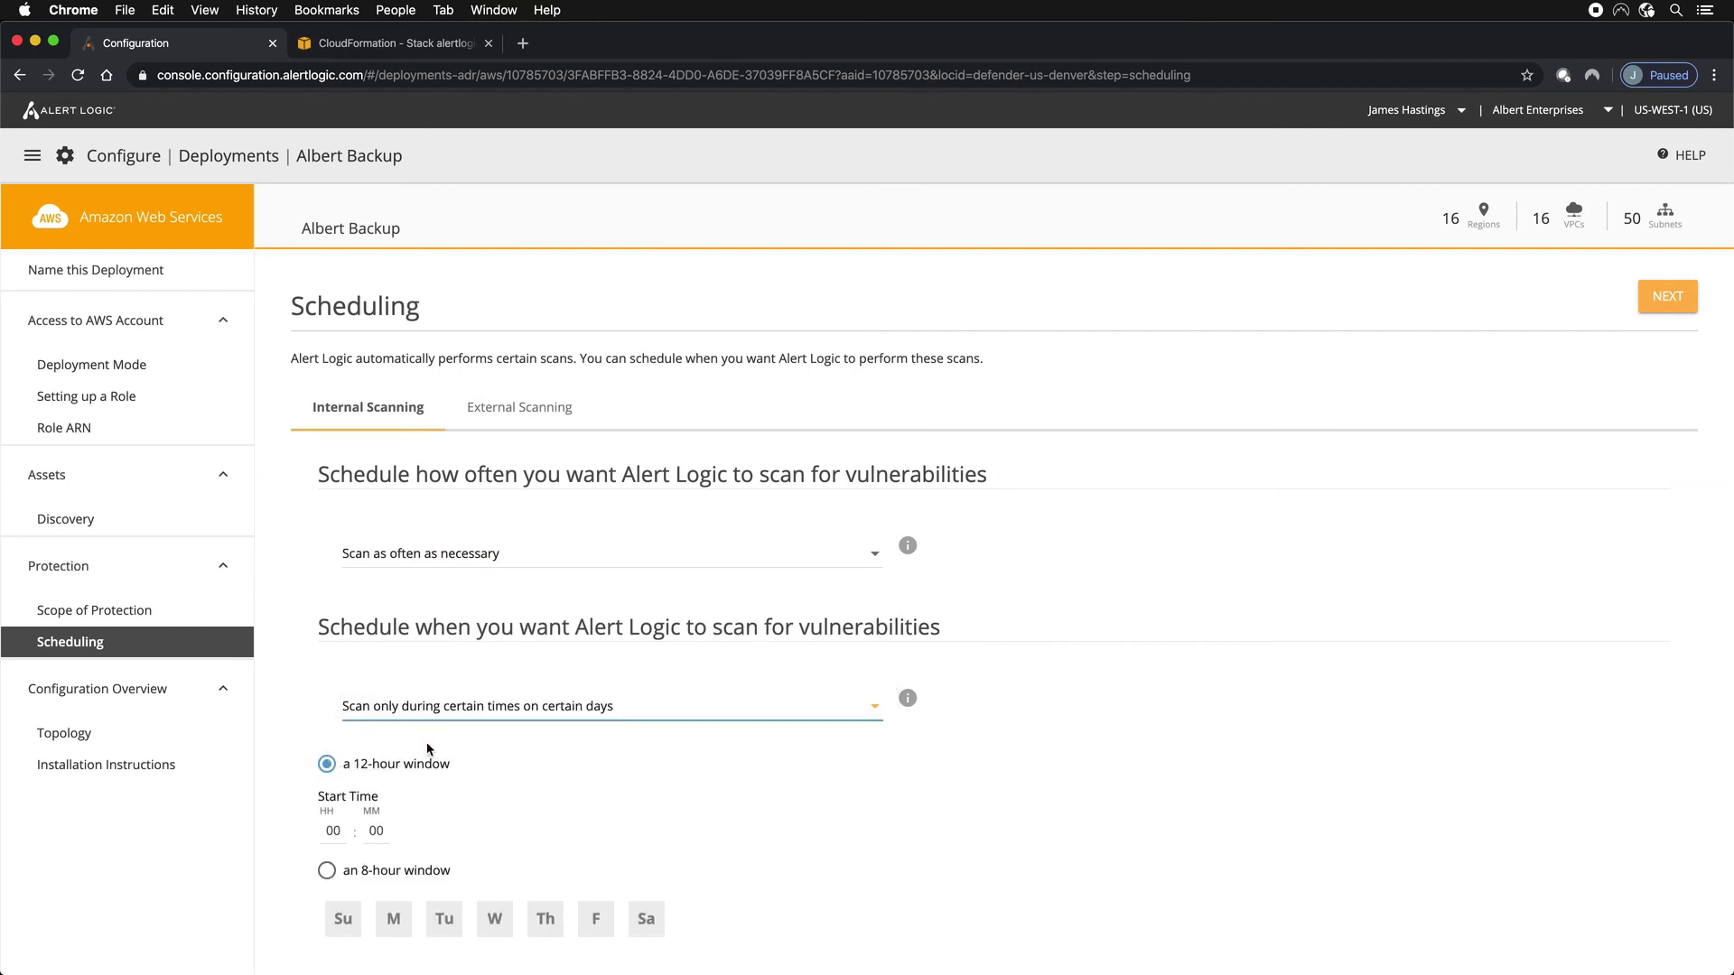
left_click(397, 922)
left_click(459, 923)
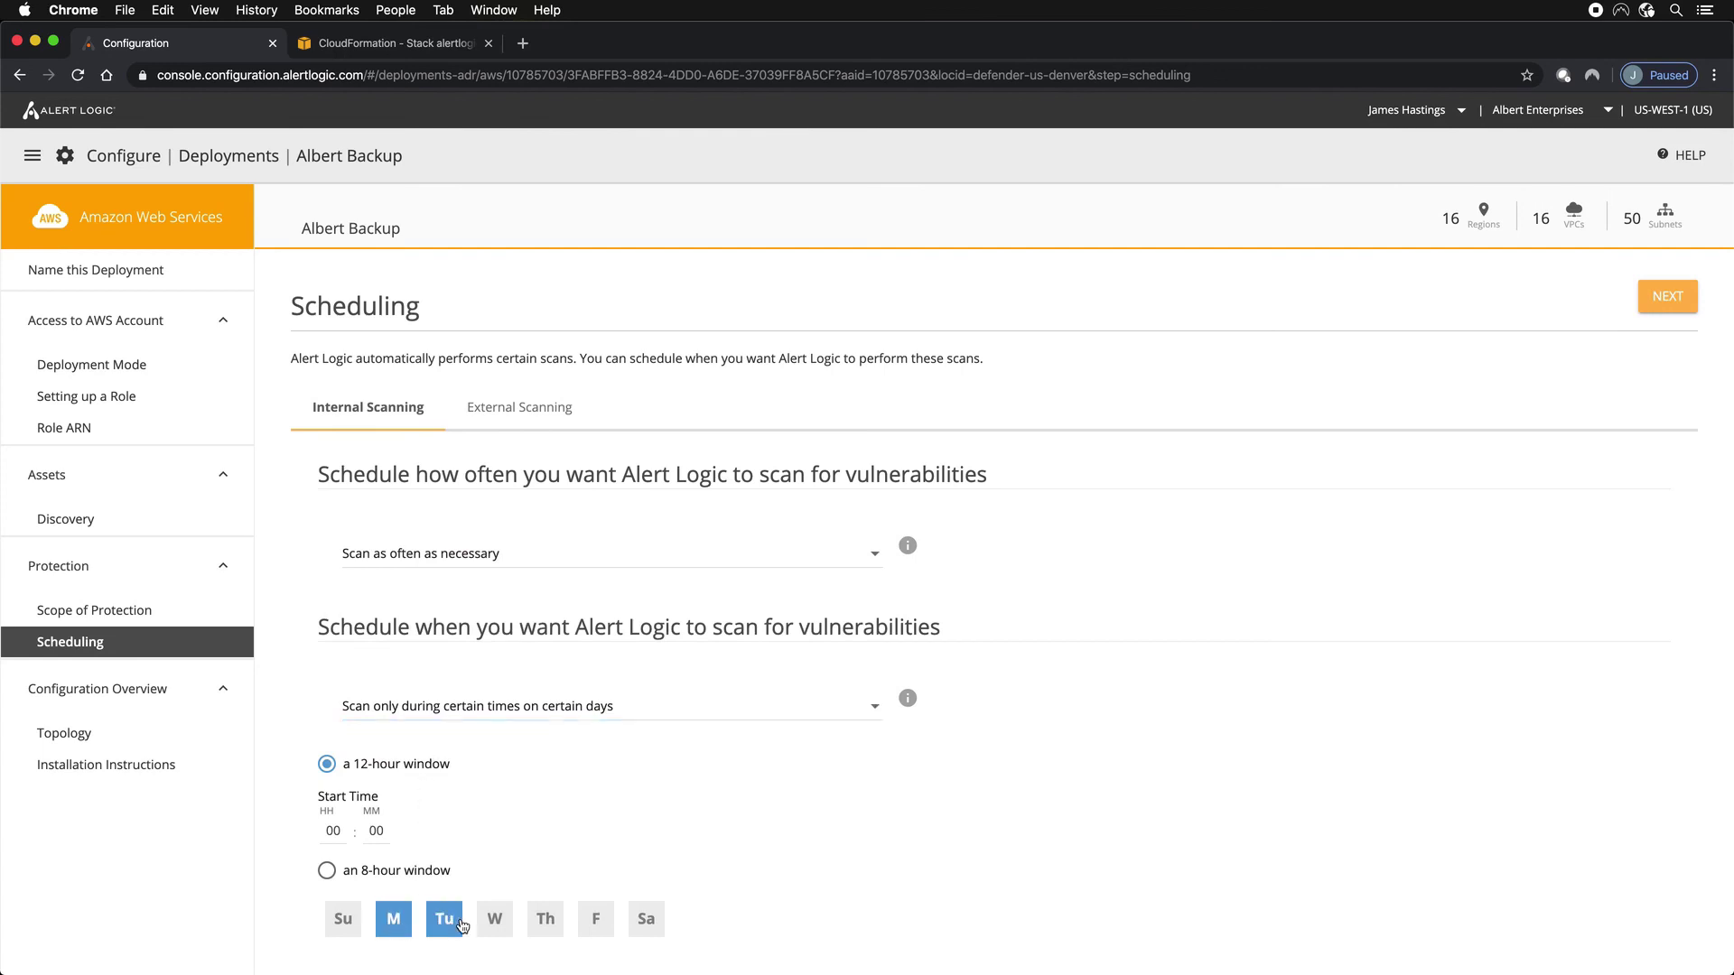
left_click(504, 924)
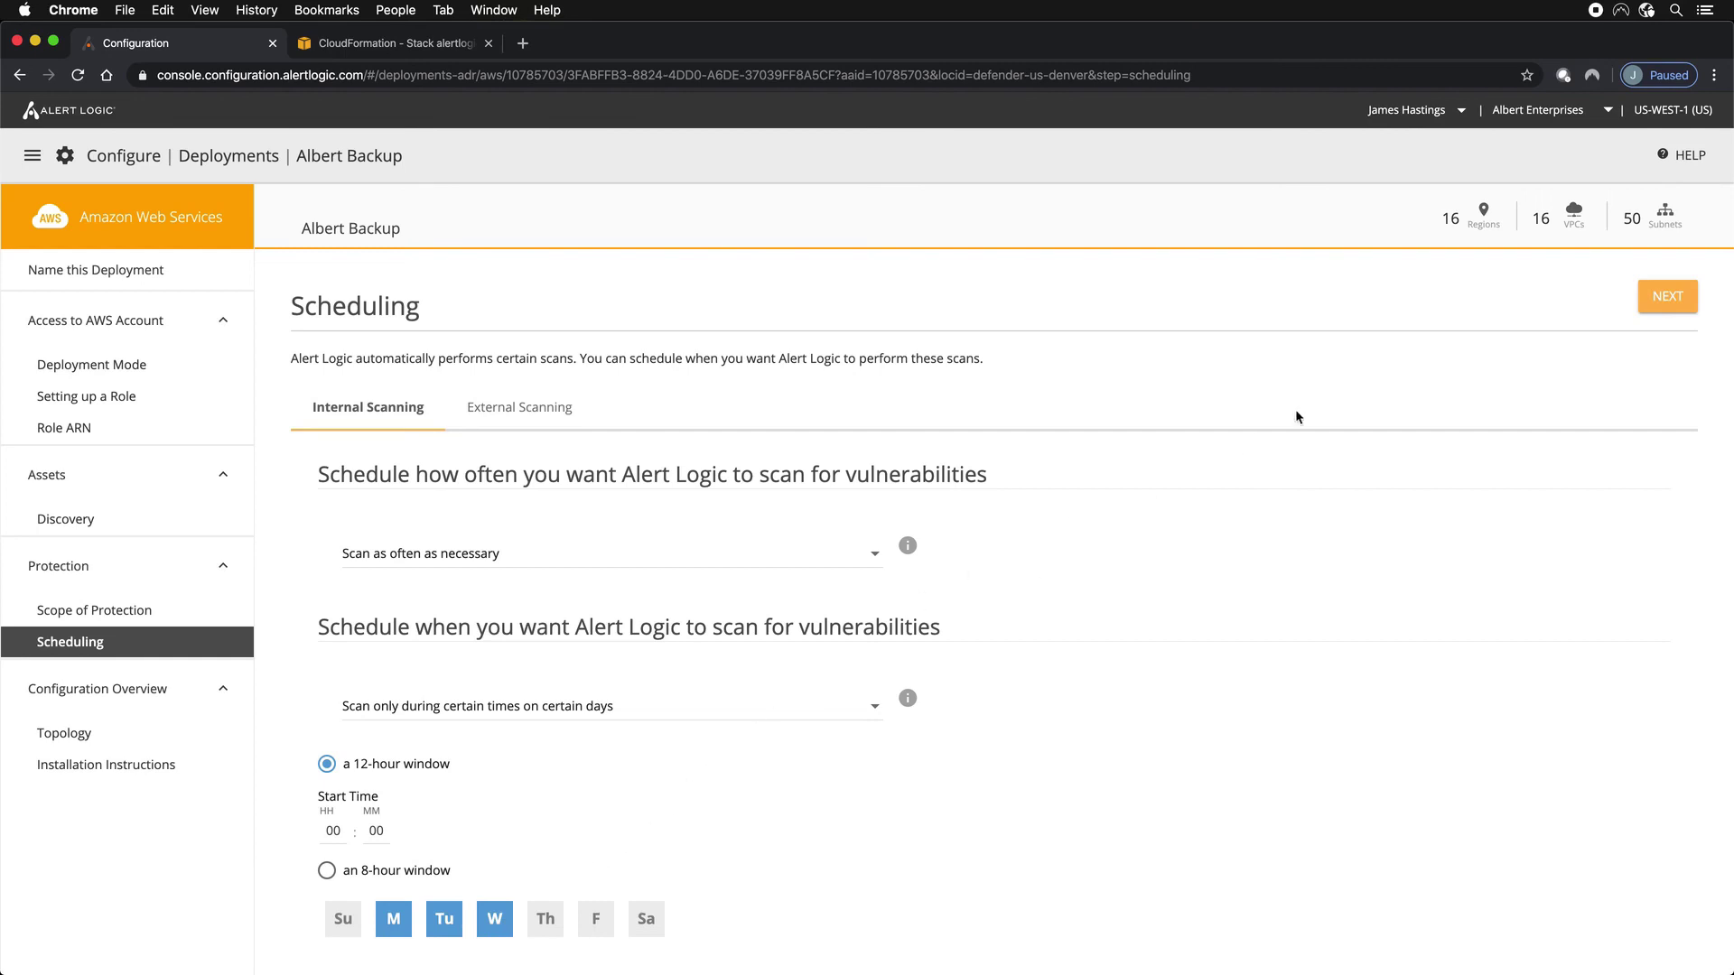
Step: Advance from the Scheduling page to the Name Your Deployment step of the setup
left_click(1653, 298)
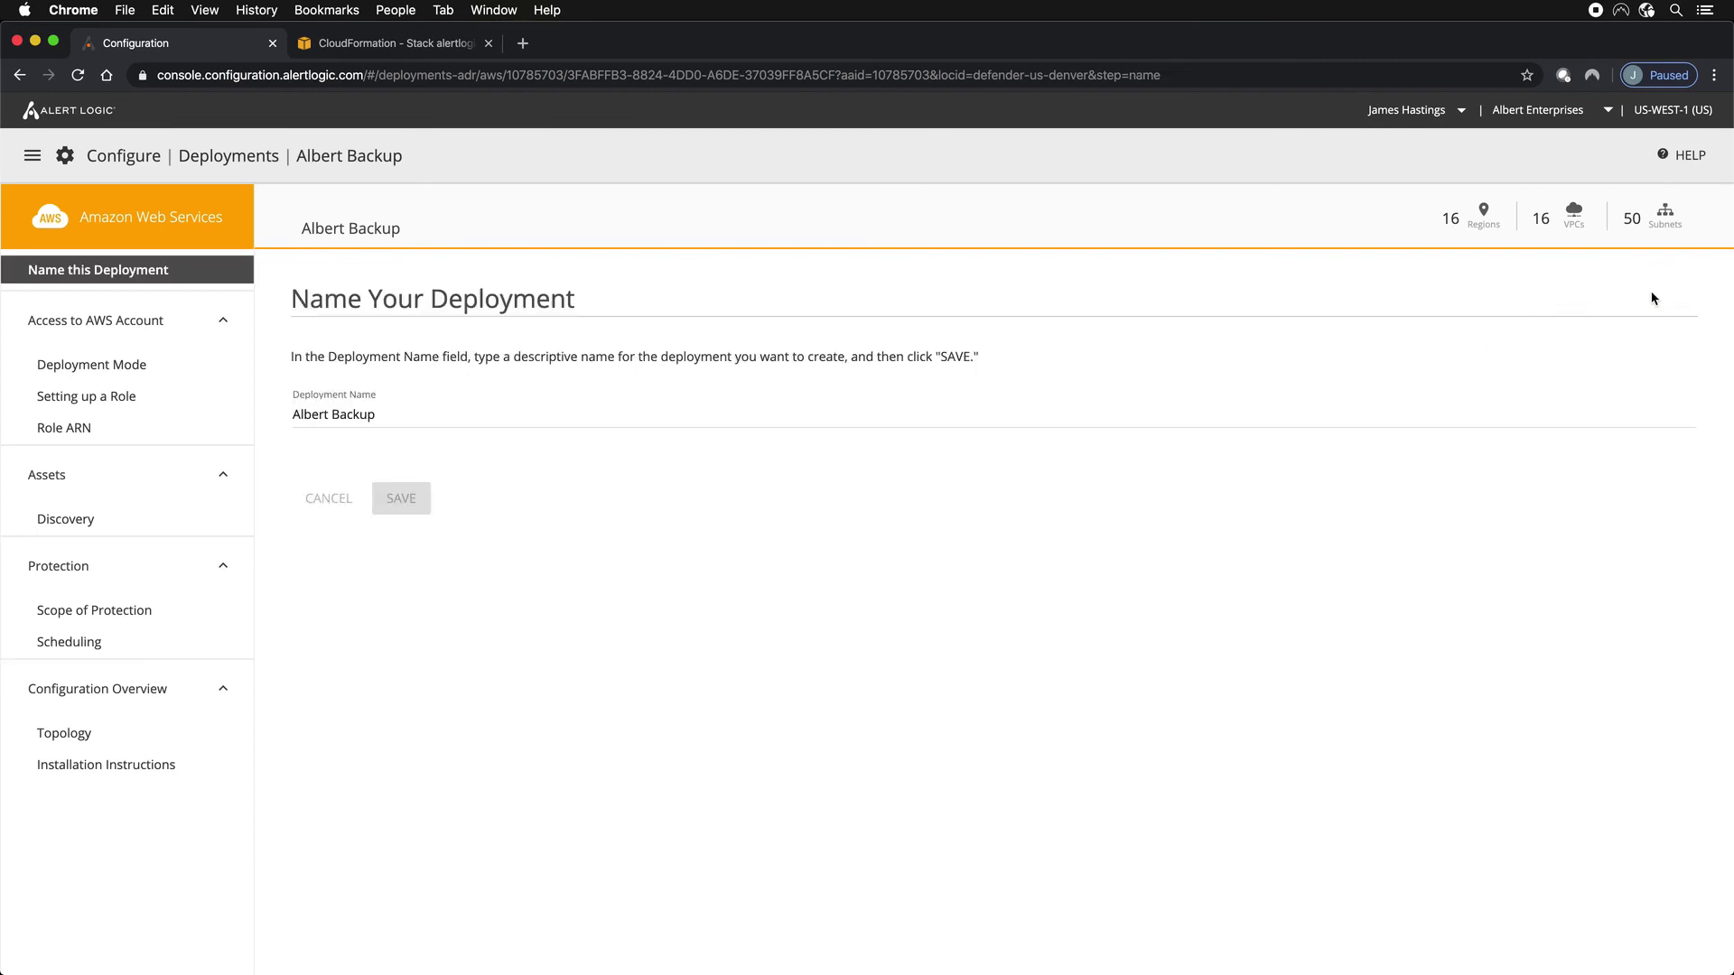